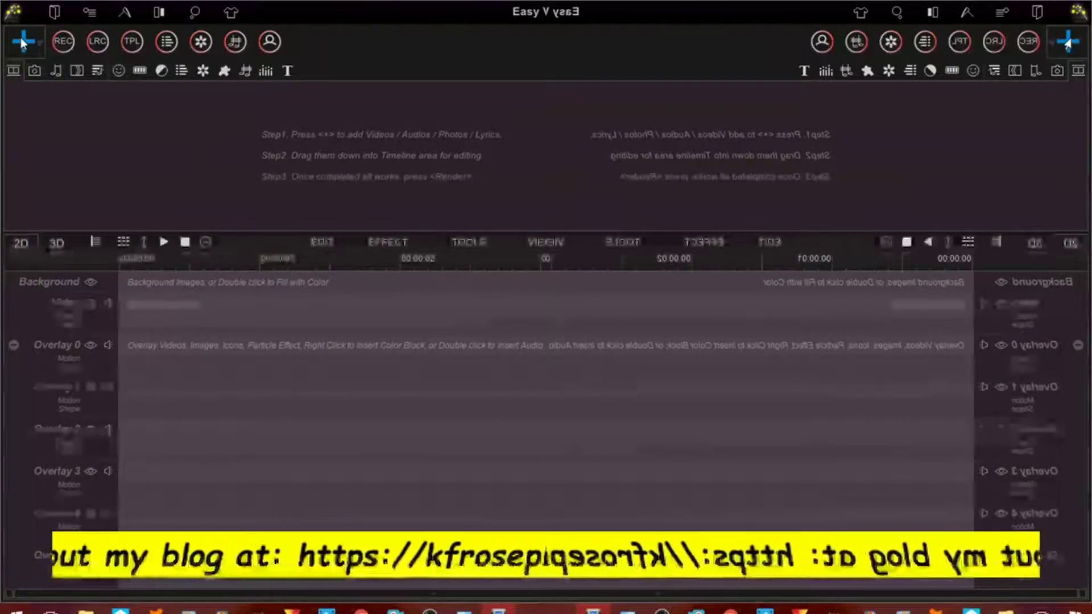
Review the media, lyric, subtitle and project types that can be added, then close the list without choosing one
click(21, 41)
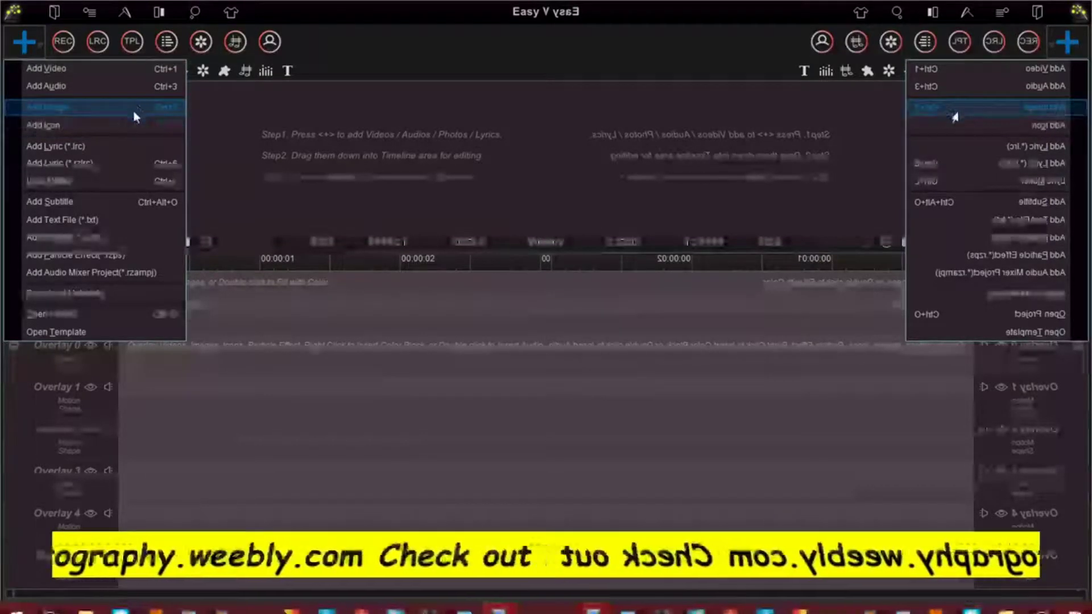
click(350, 67)
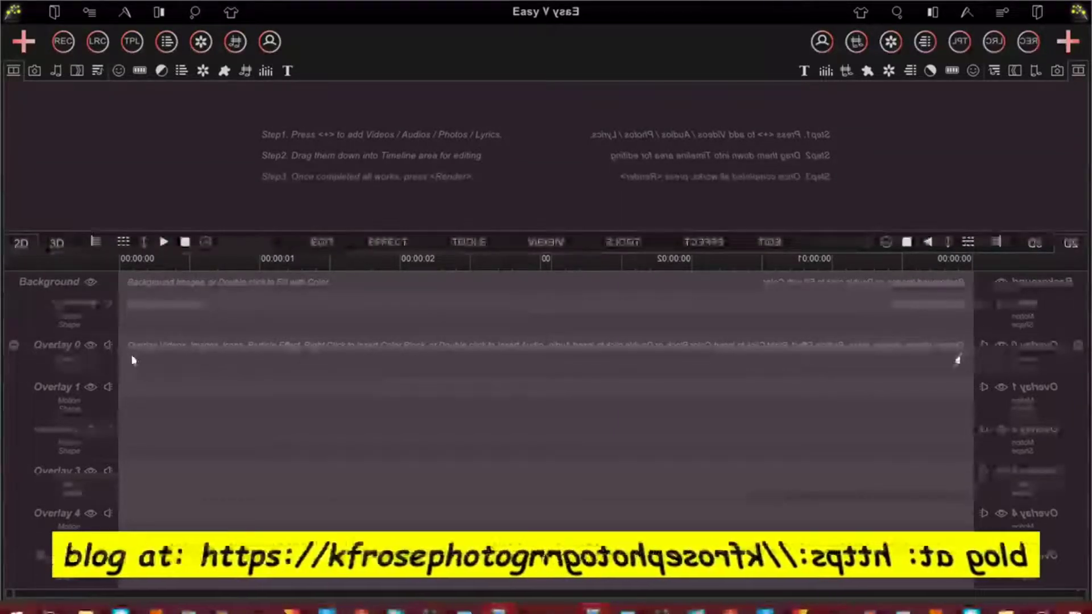
Look through all the timeline tracks, from the background and overlay lines to the audio, text, subtitle and graffiti lines
scroll(172, 423, down, 1)
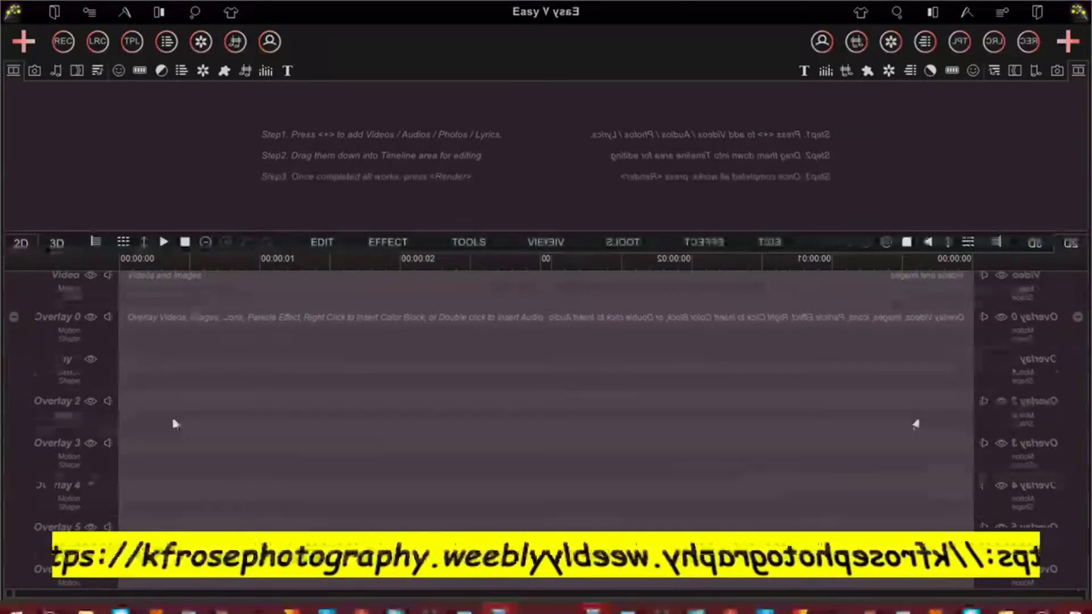
scroll(174, 424, down, 1)
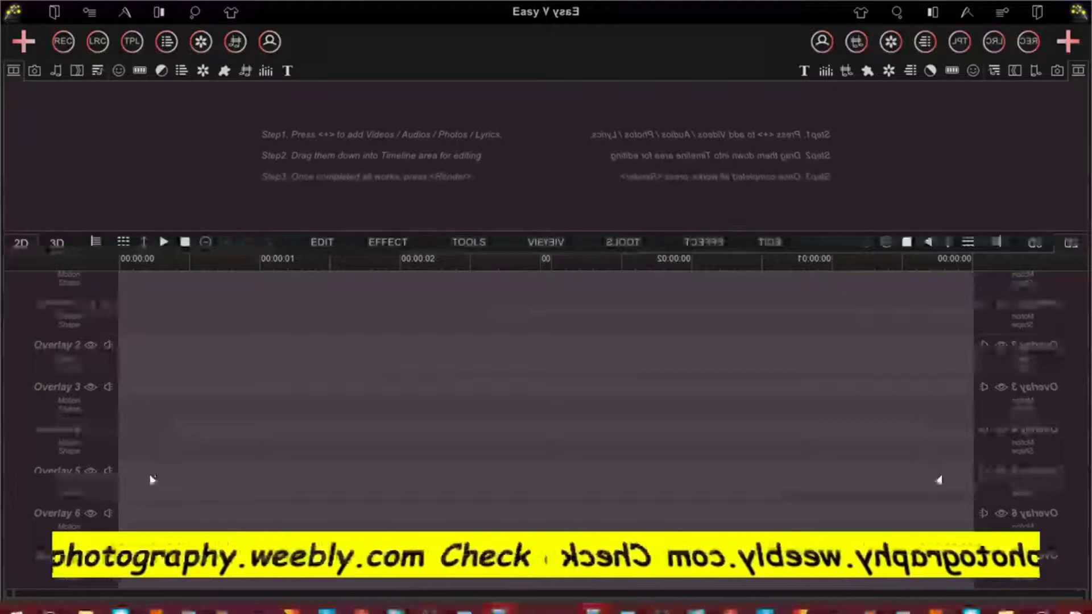
scroll(154, 479, down, 3)
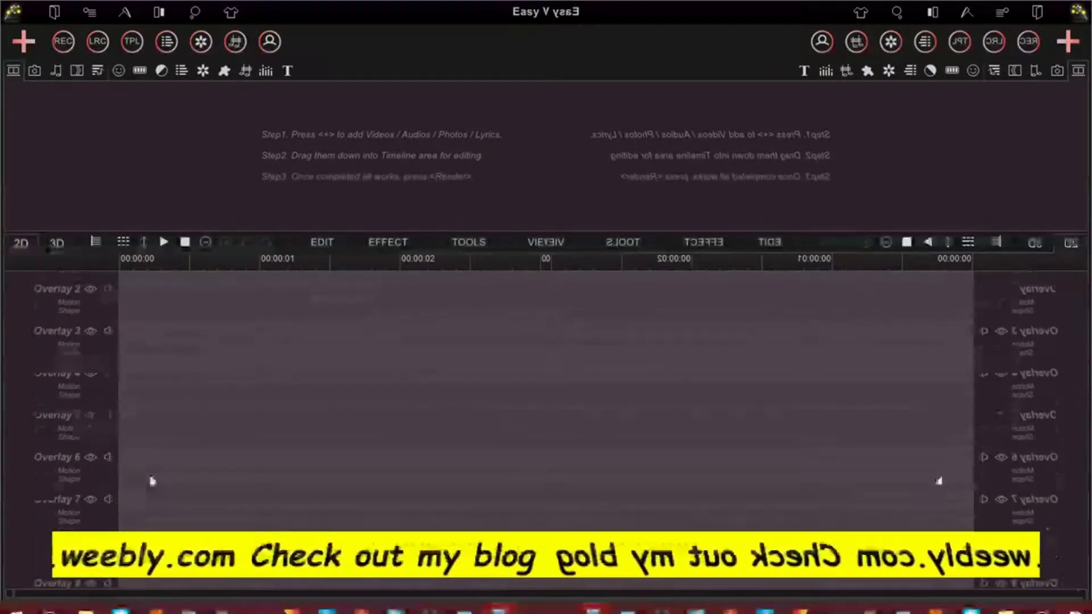
scroll(155, 479, down, 4)
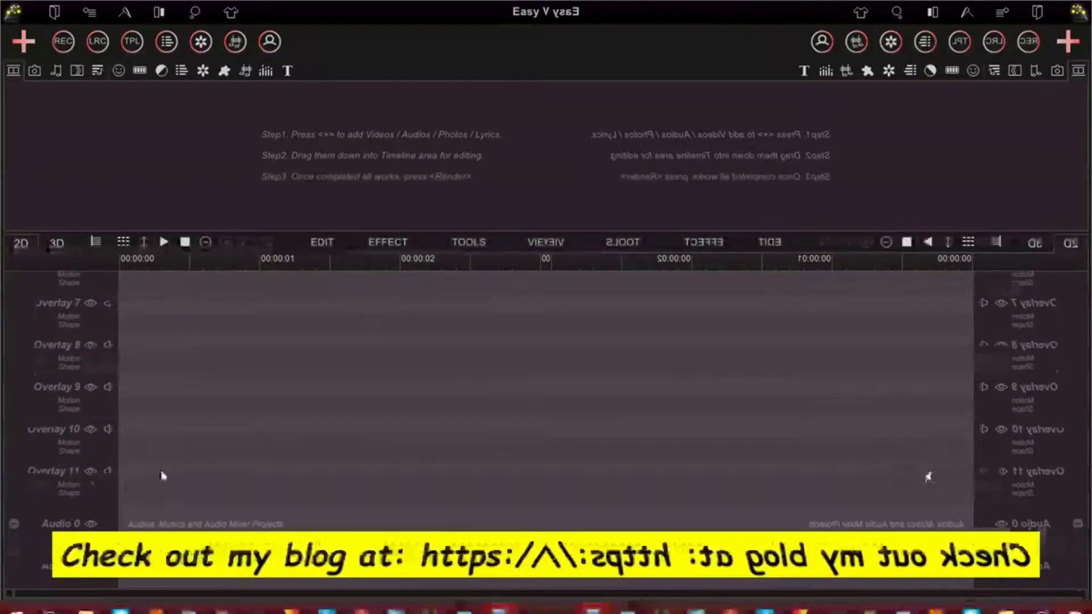
scroll(158, 460, down, 3)
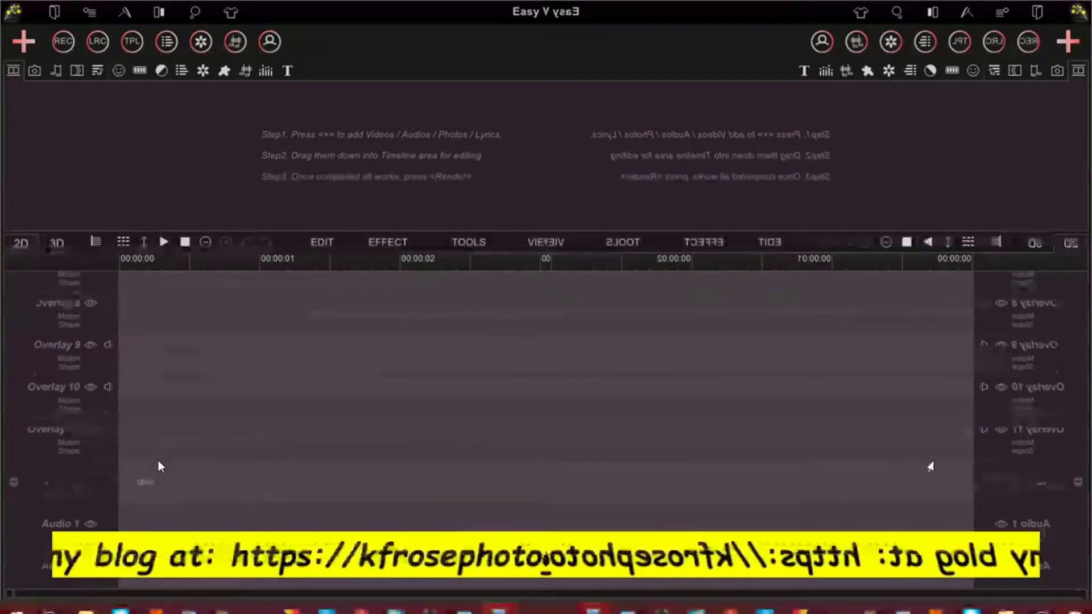
scroll(164, 463, down, 2)
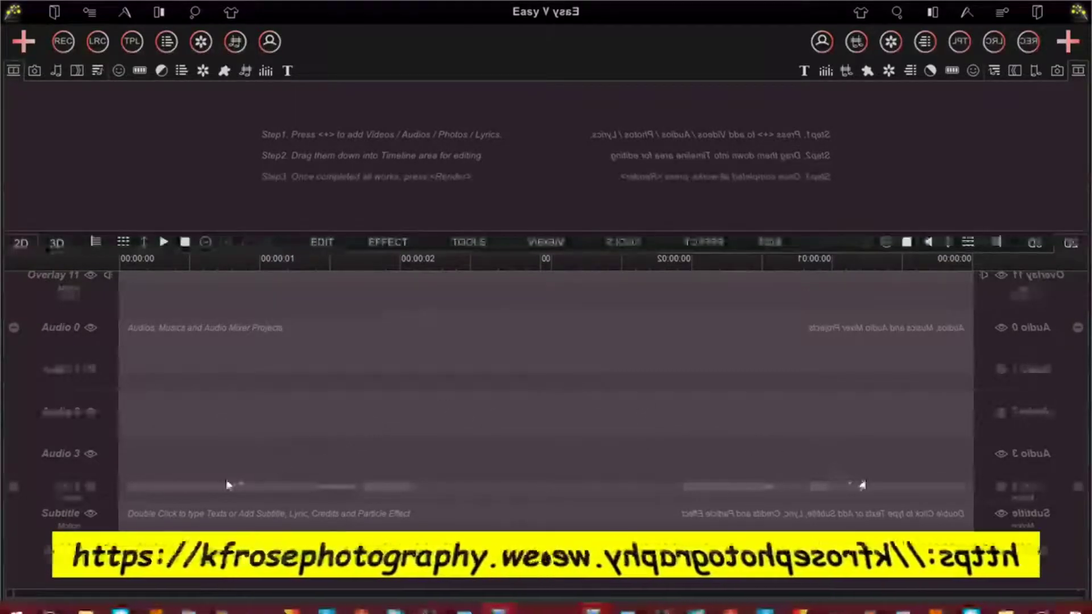
scroll(226, 484, down, 3)
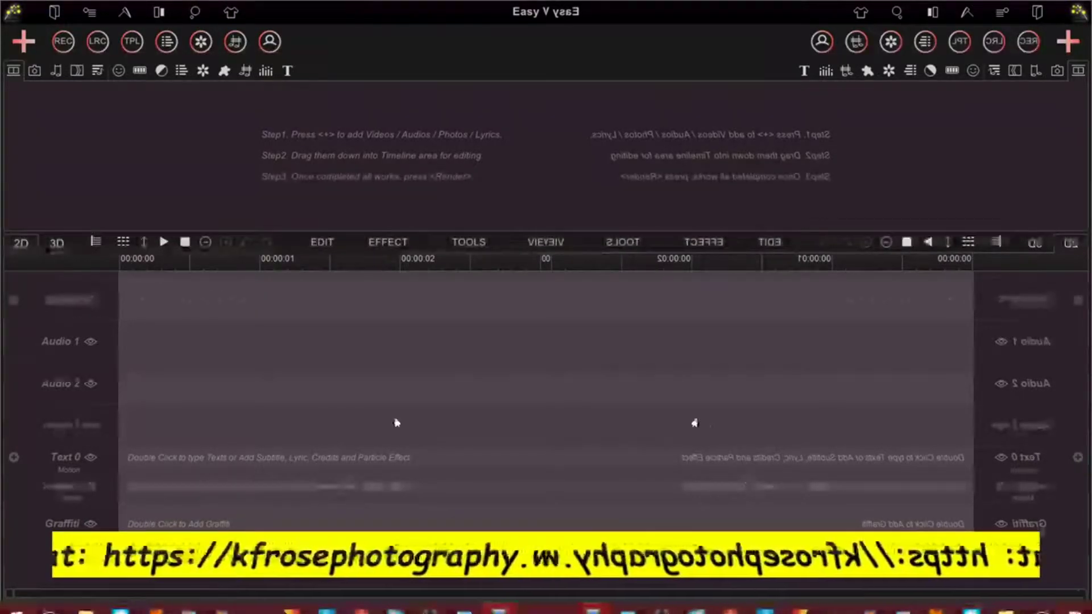
scroll(397, 421, up, 3)
scroll(396, 423, up, 5)
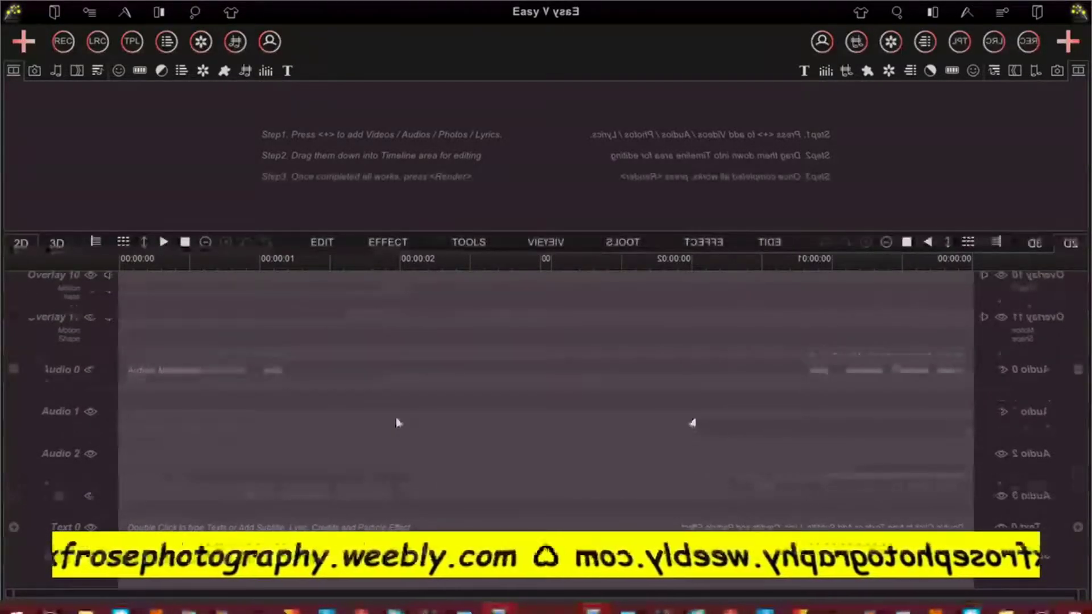
scroll(396, 422, up, 5)
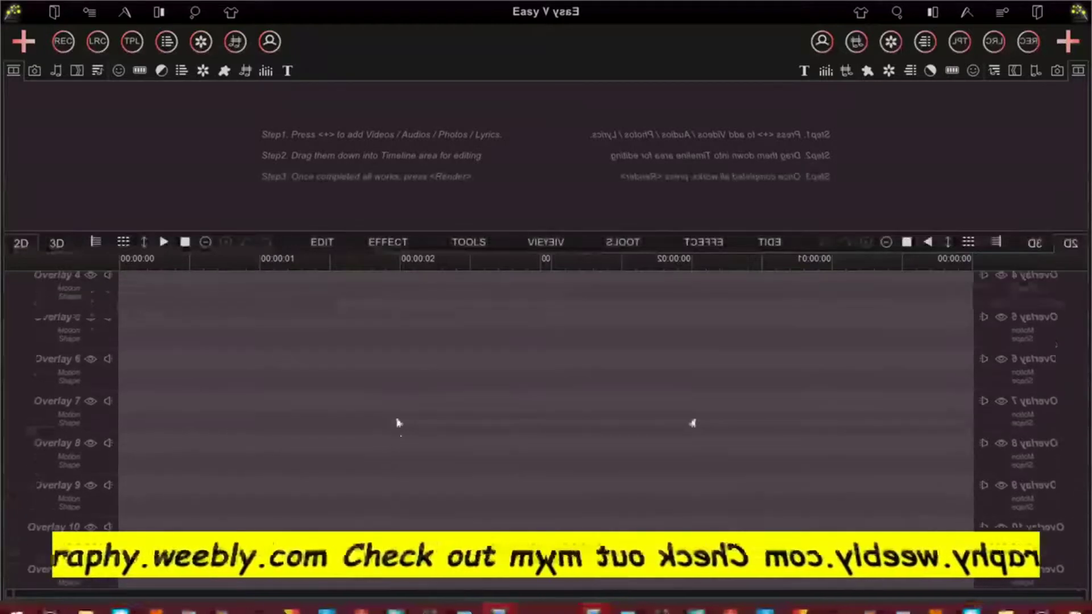
scroll(398, 420, up, 3)
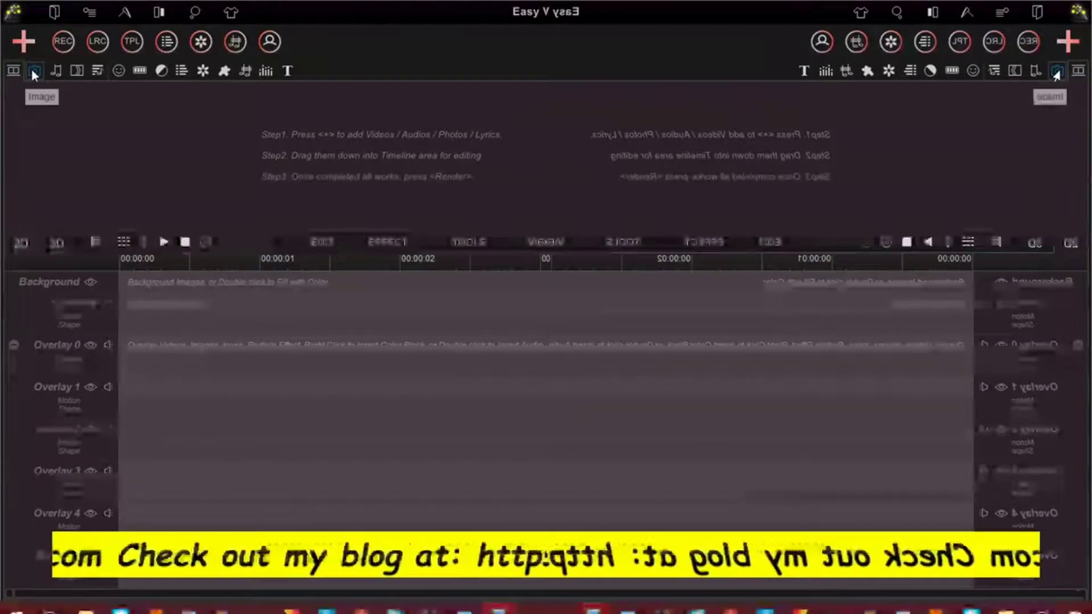
Browse the built-in libraries of transition effects, lyric templates, icons, 3D face layouts, image filters, credits and particle effects
click(77, 72)
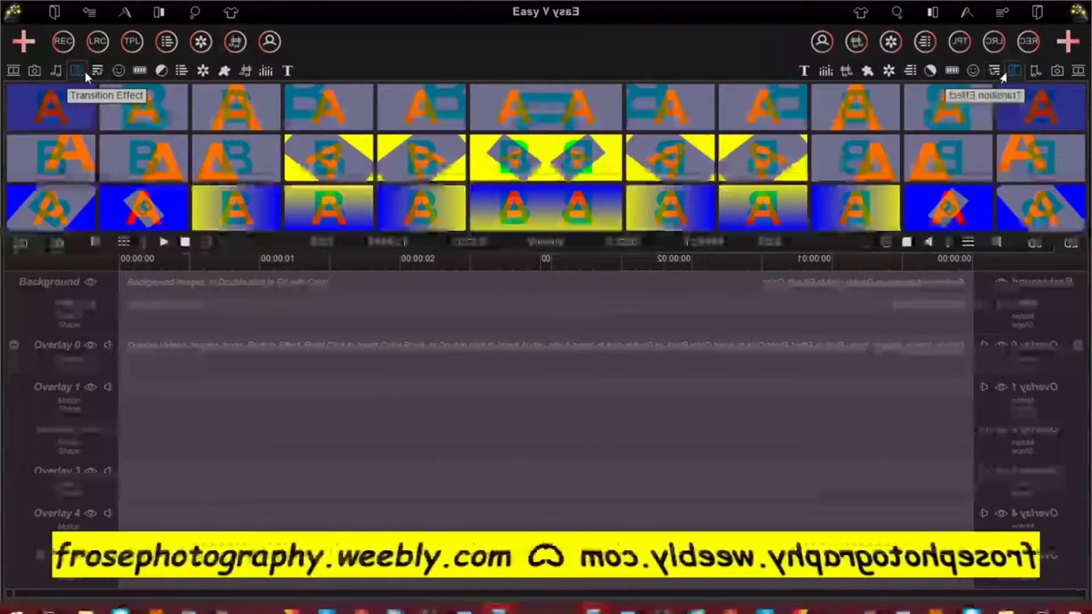
click(97, 70)
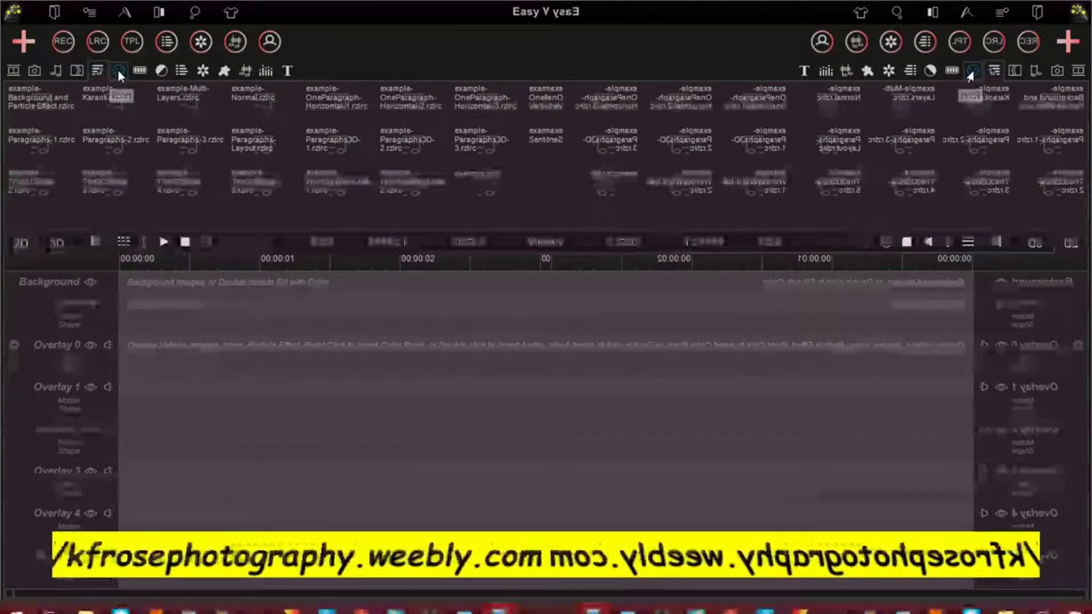
click(117, 70)
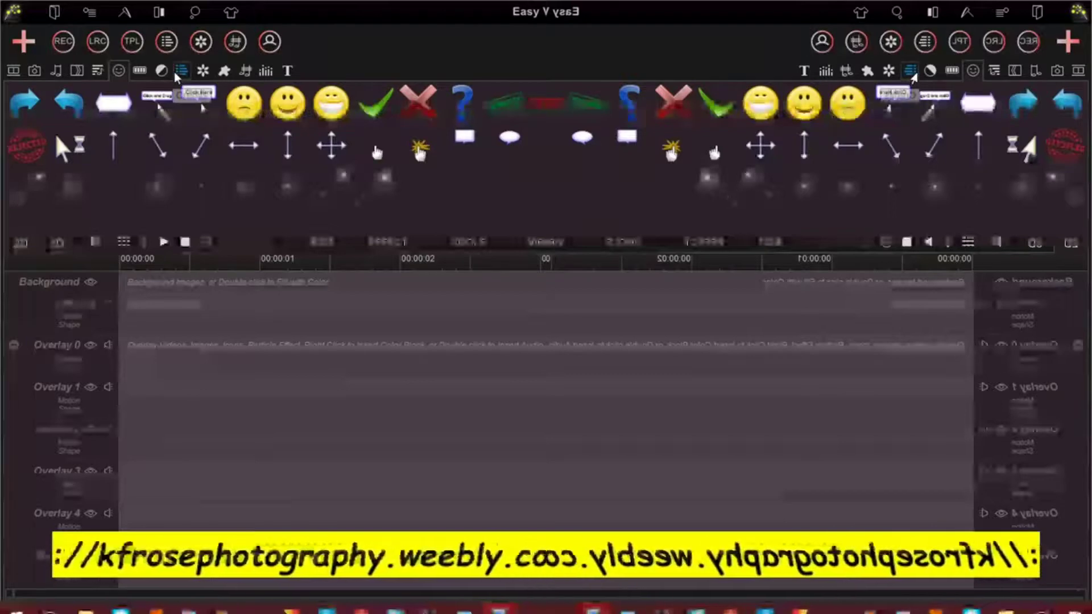
click(146, 73)
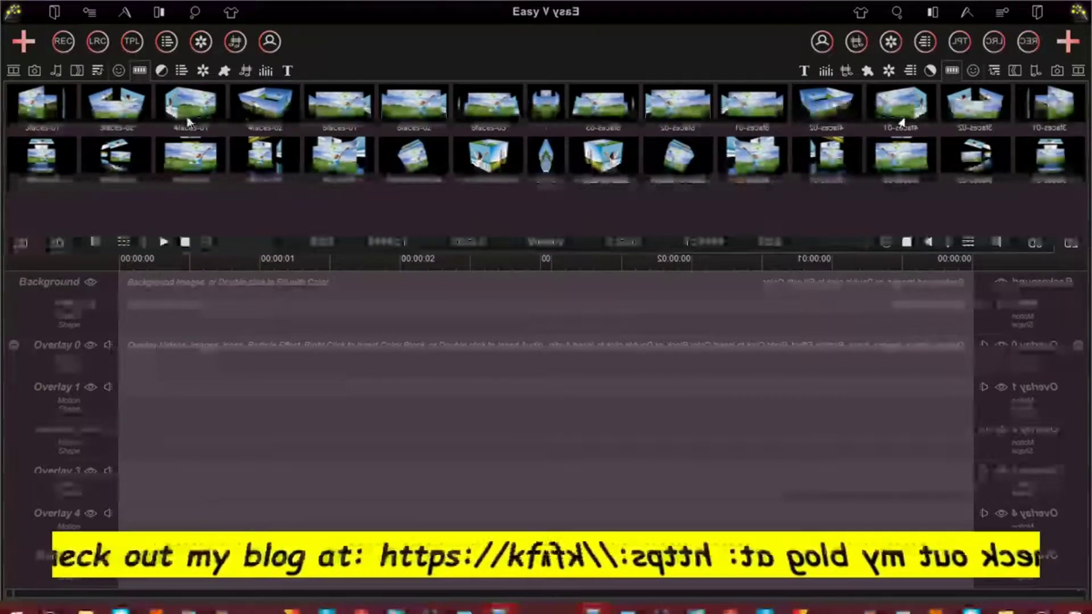
click(165, 75)
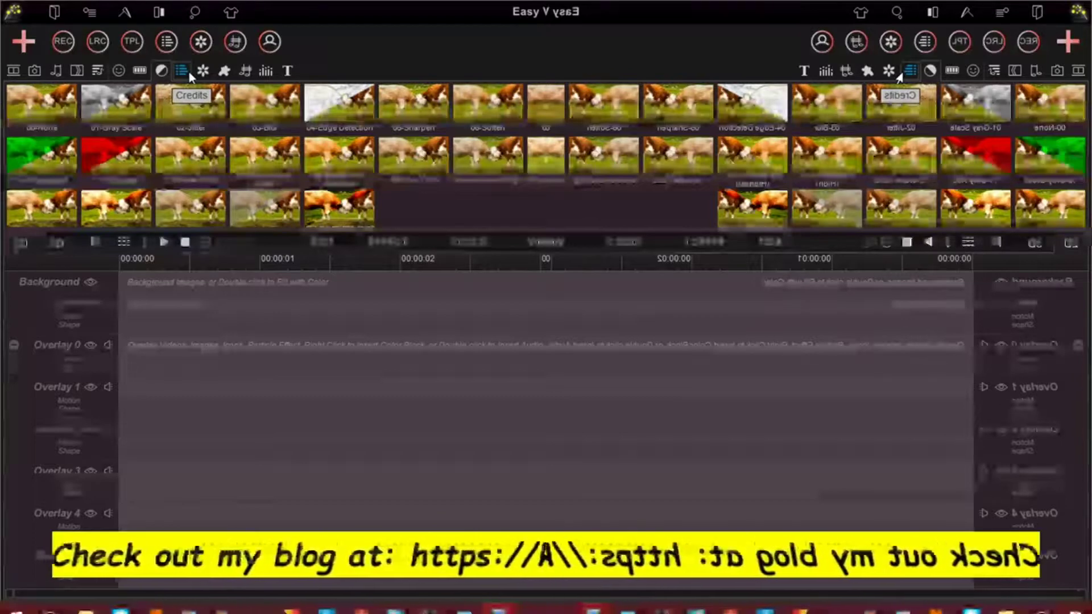
click(189, 71)
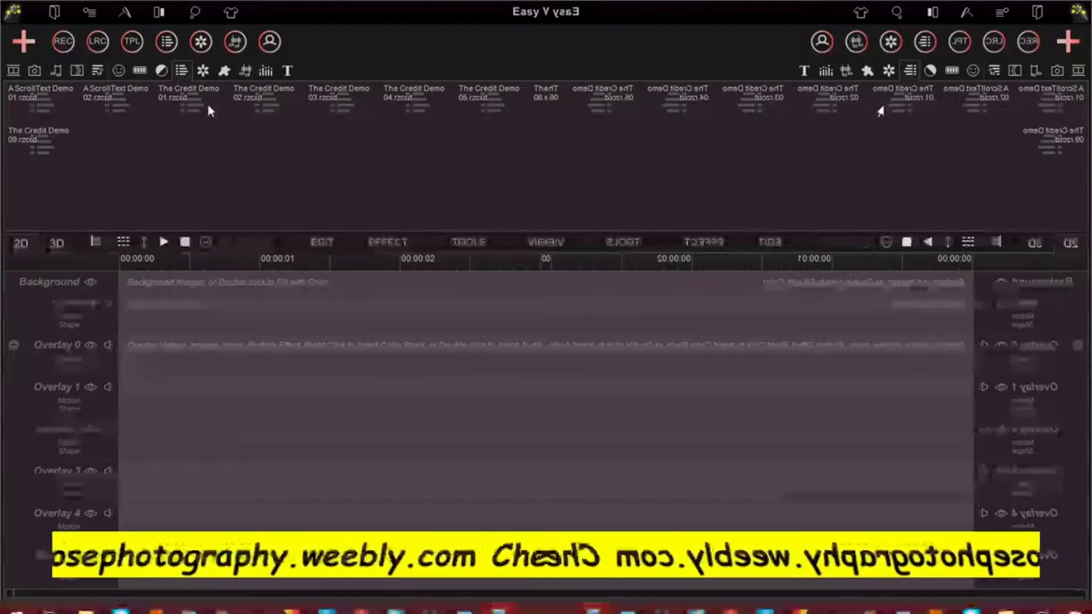
click(203, 71)
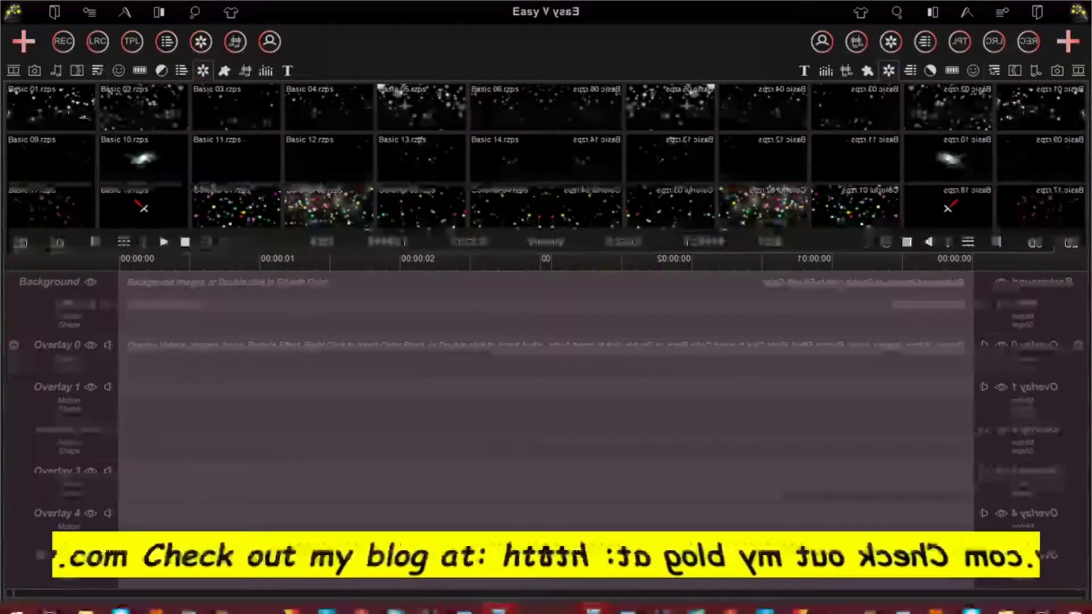
scroll(146, 87, down, 3)
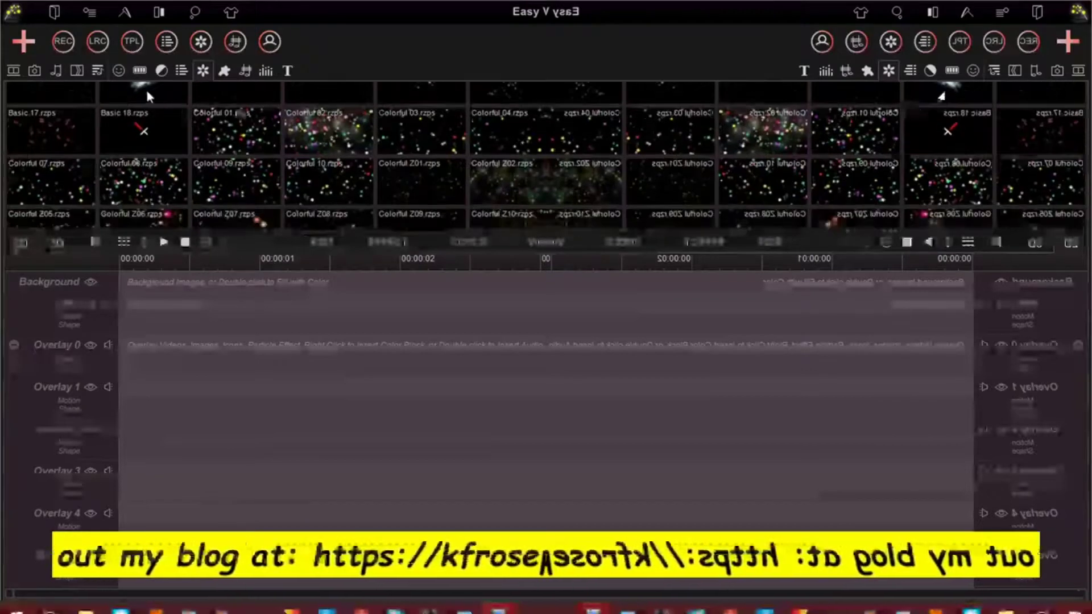
Look through the shape library, from the basic geometric shapes to the speech bubbles
click(225, 70)
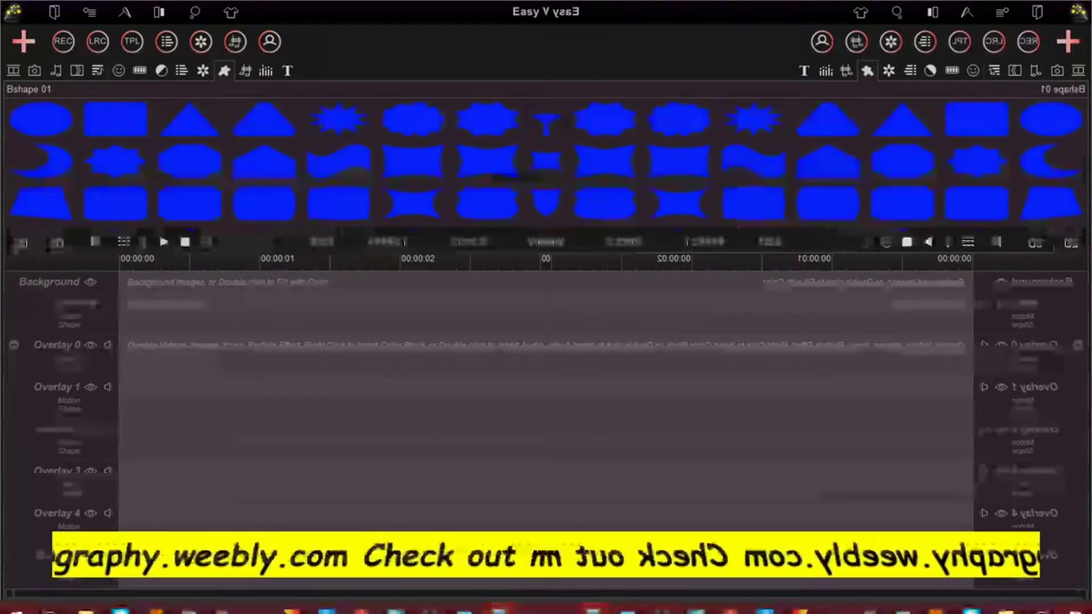
scroll(542, 166, down, 3)
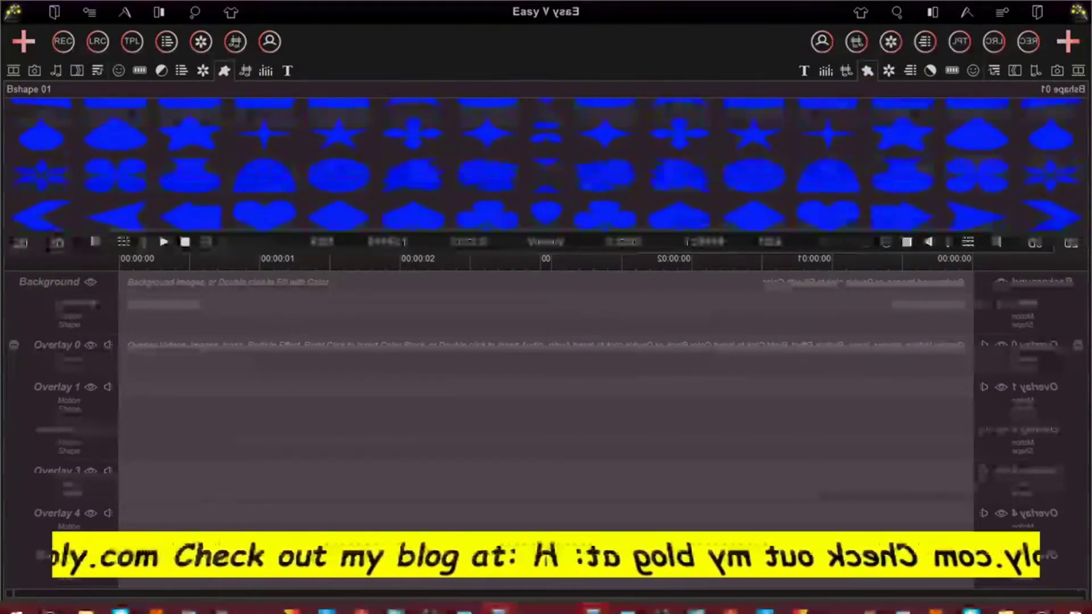
scroll(545, 164, down, 2)
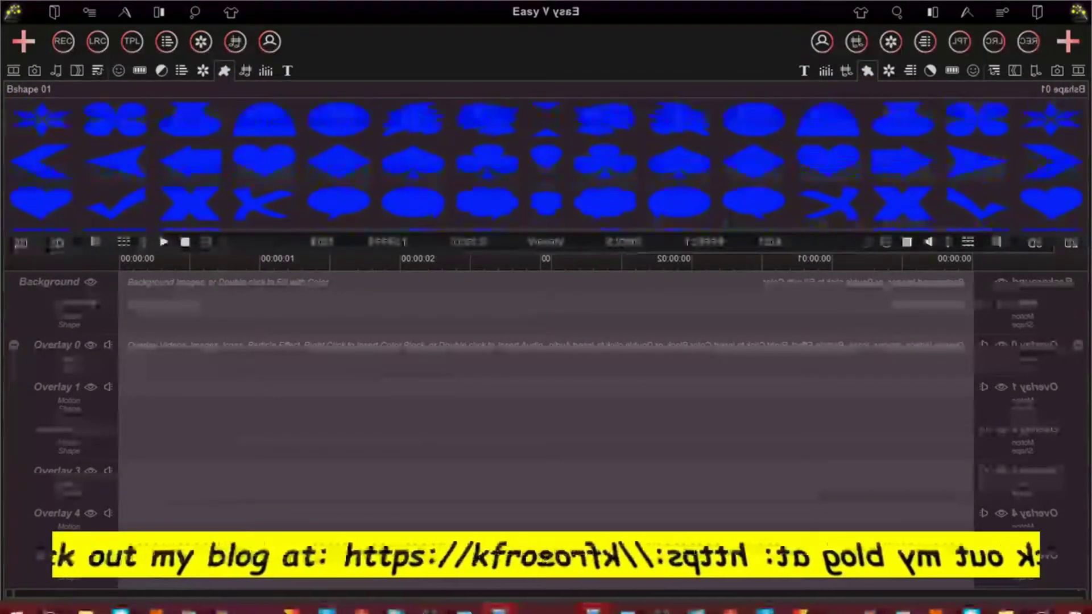
scroll(546, 163, down, 3)
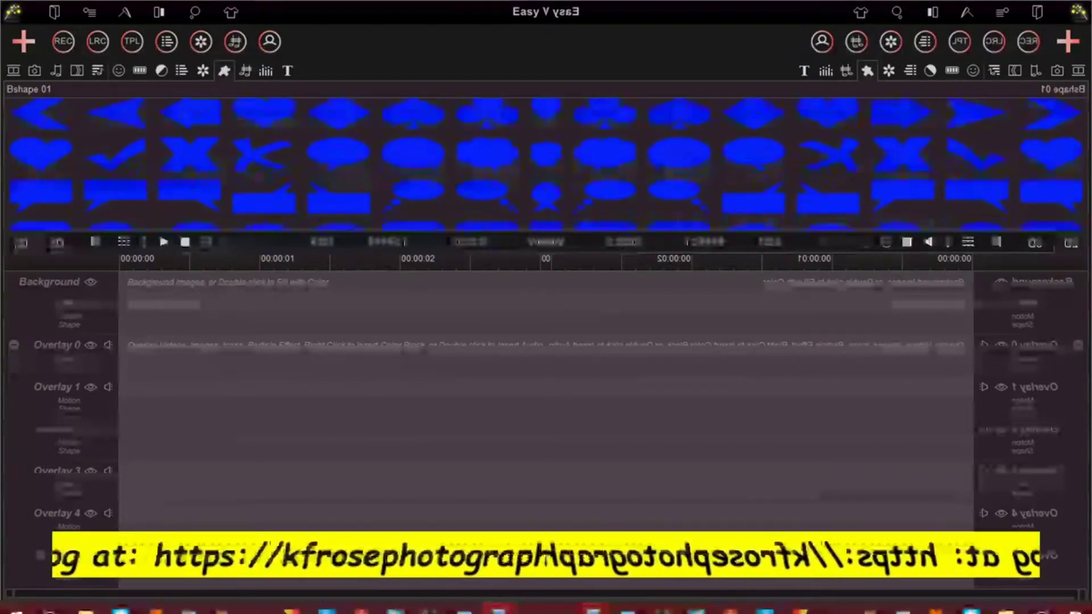
scroll(546, 165, down, 1)
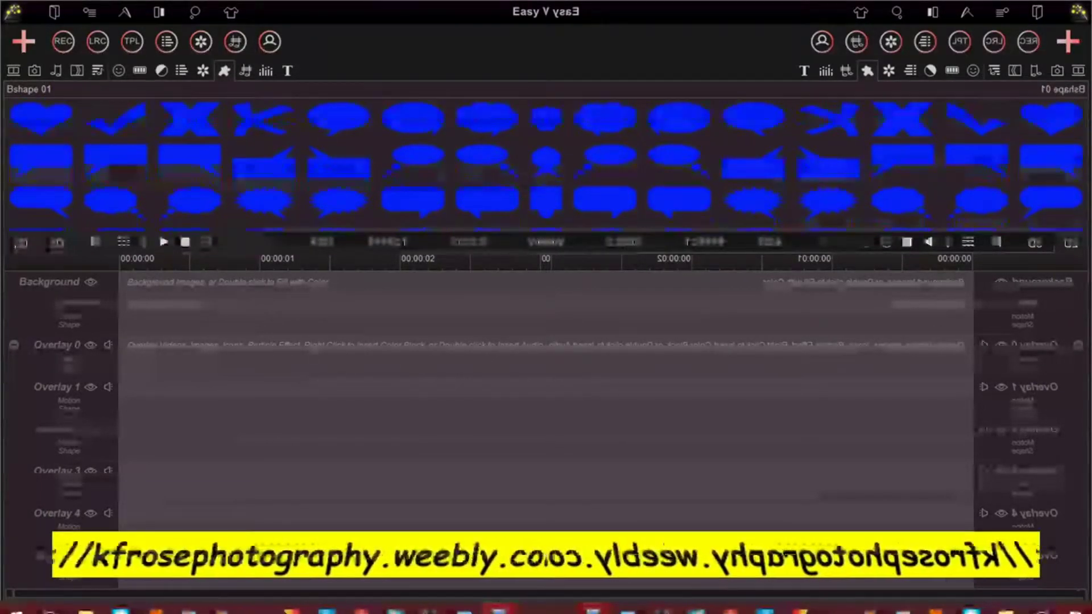
scroll(546, 166, down, 2)
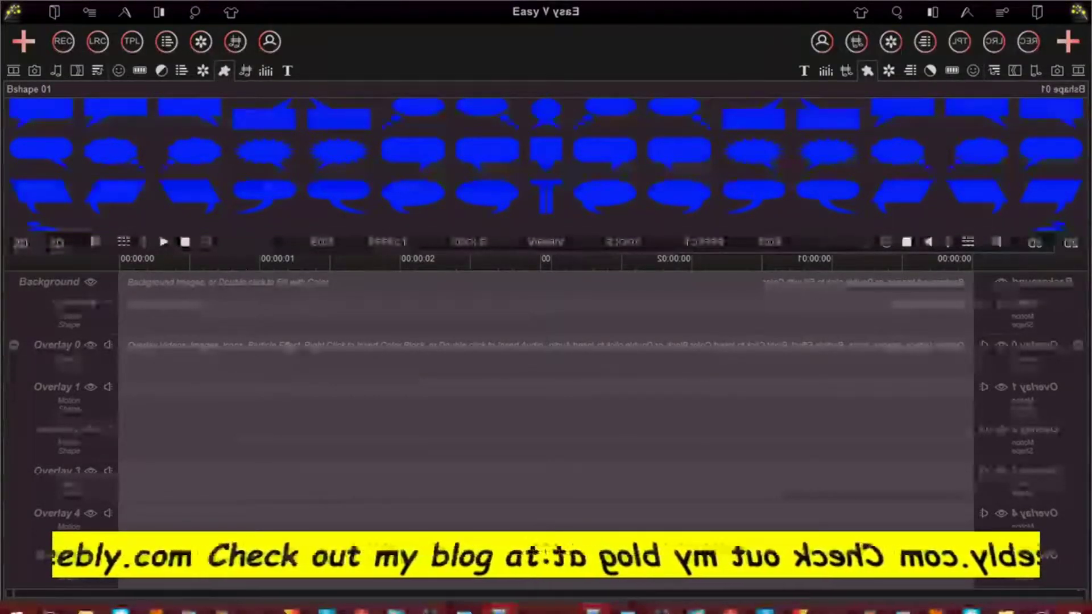
scroll(546, 160, down, 2)
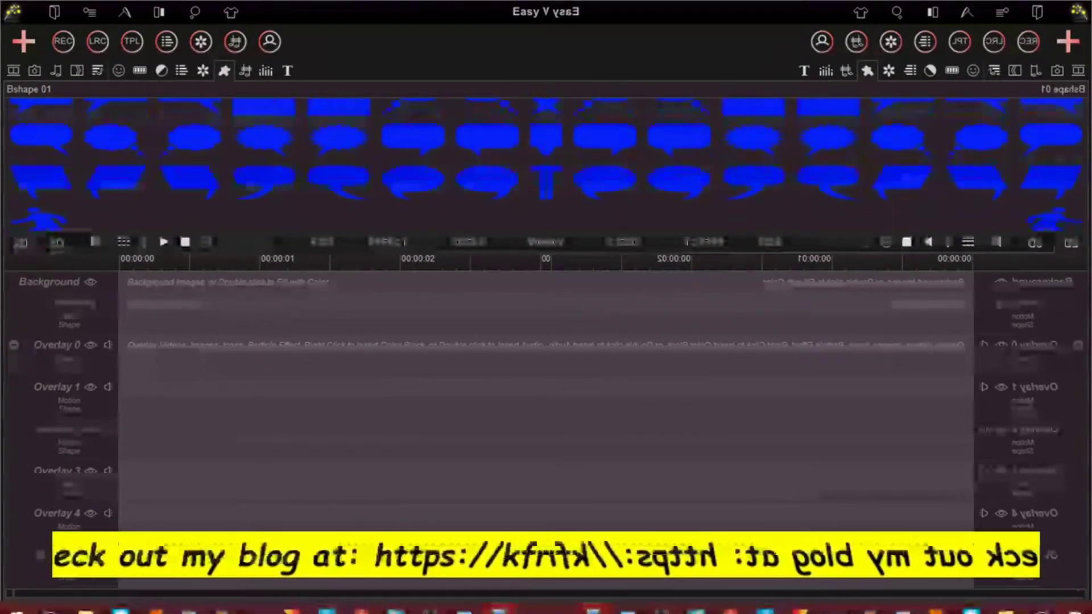
View the audio mixer, Audio VU Meter and font style libraries, and go back to the video and image libraries
click(246, 71)
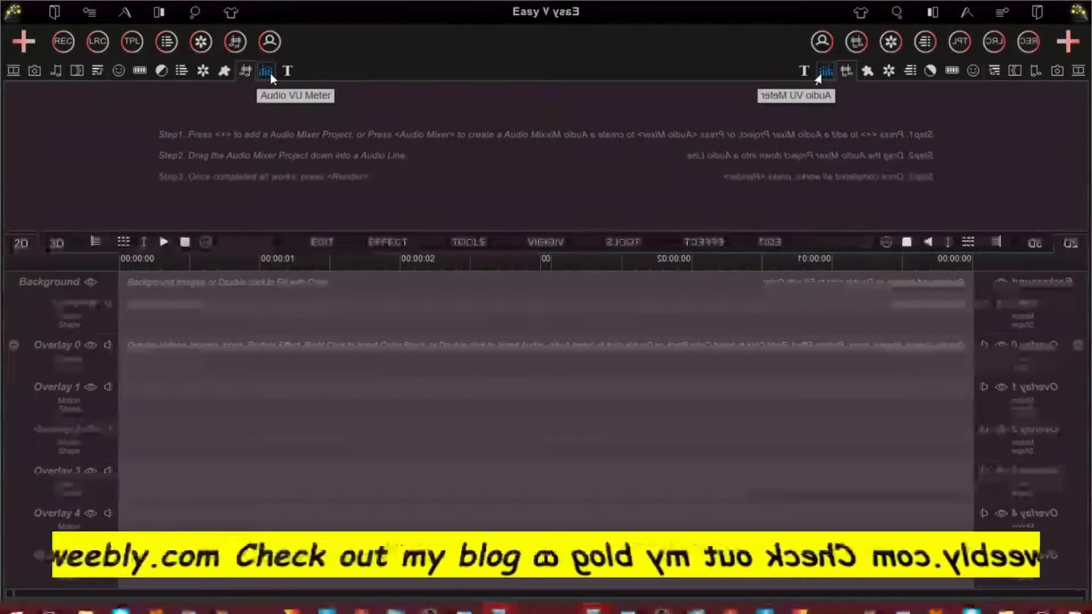
click(266, 73)
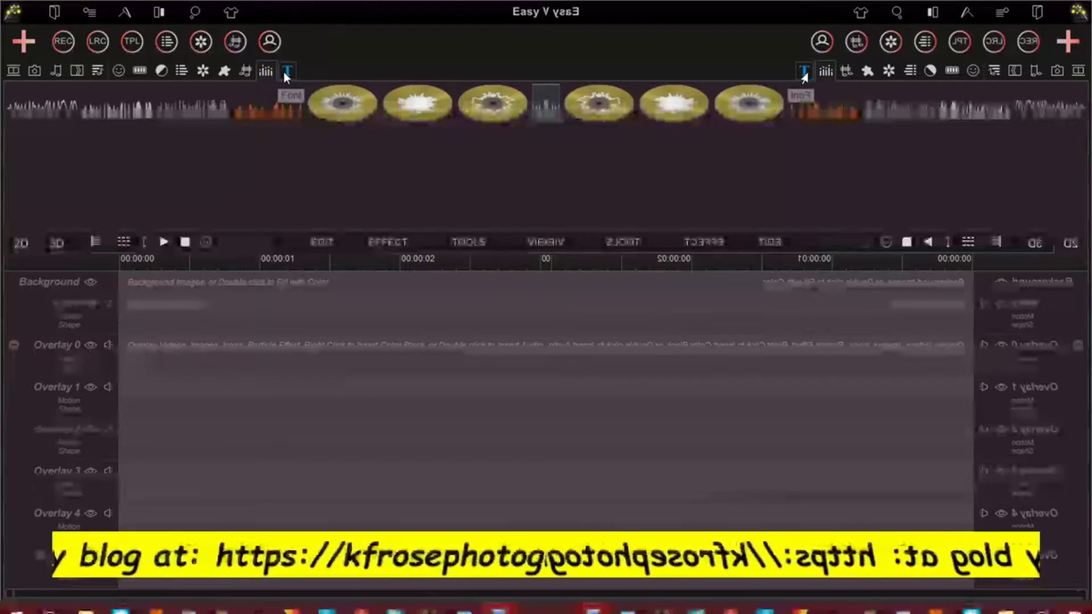
click(288, 72)
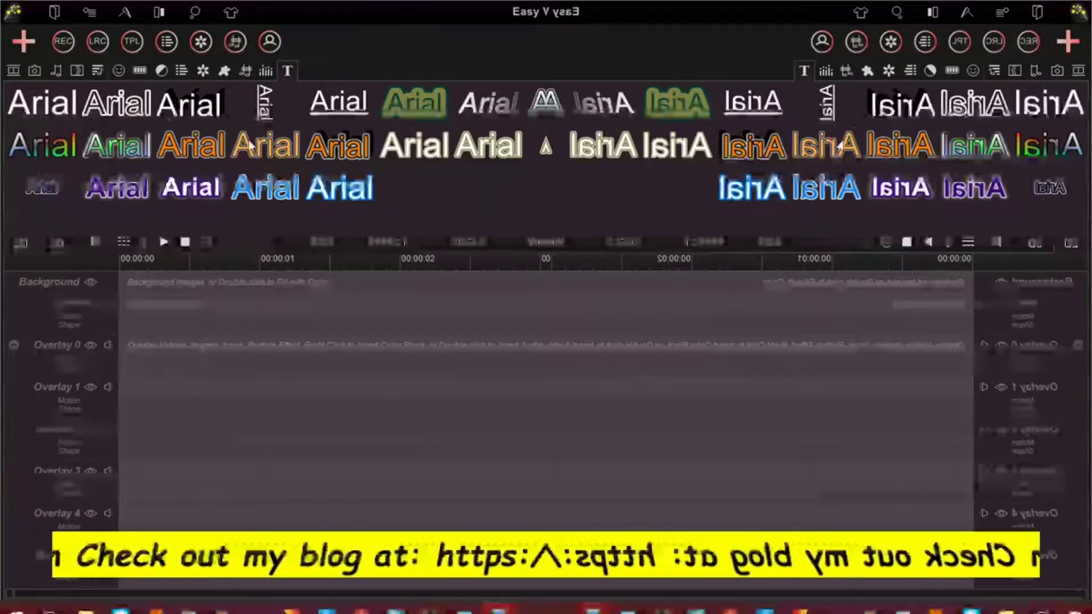
click(17, 70)
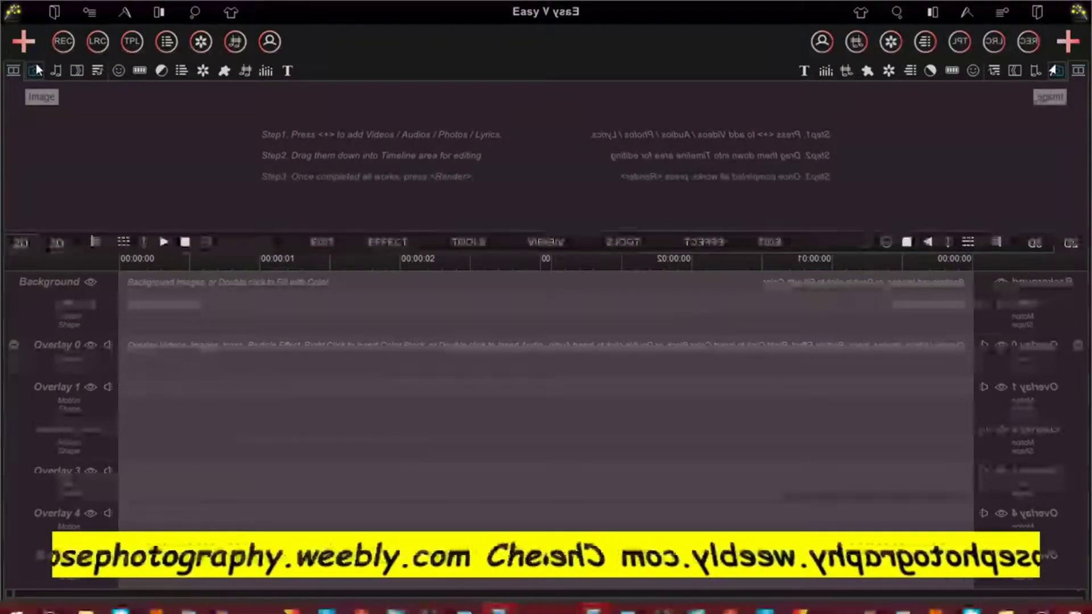
click(37, 69)
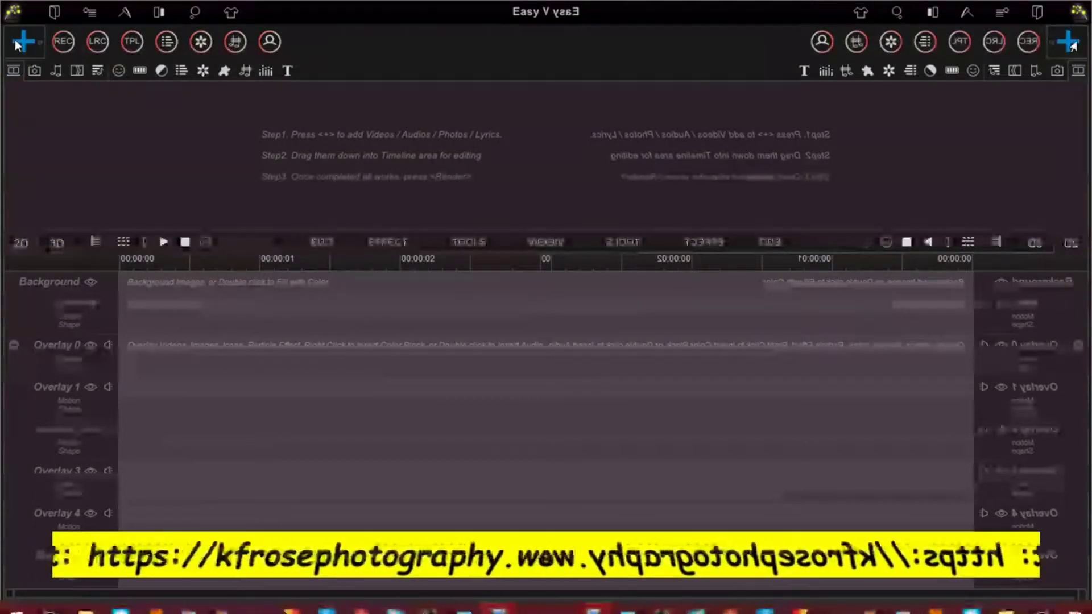
Import the video "3D Xmas lights Bedford Pa 2016 with 2017" from the VIDEOS 2018 folder on USB Drive (F:)
click(23, 42)
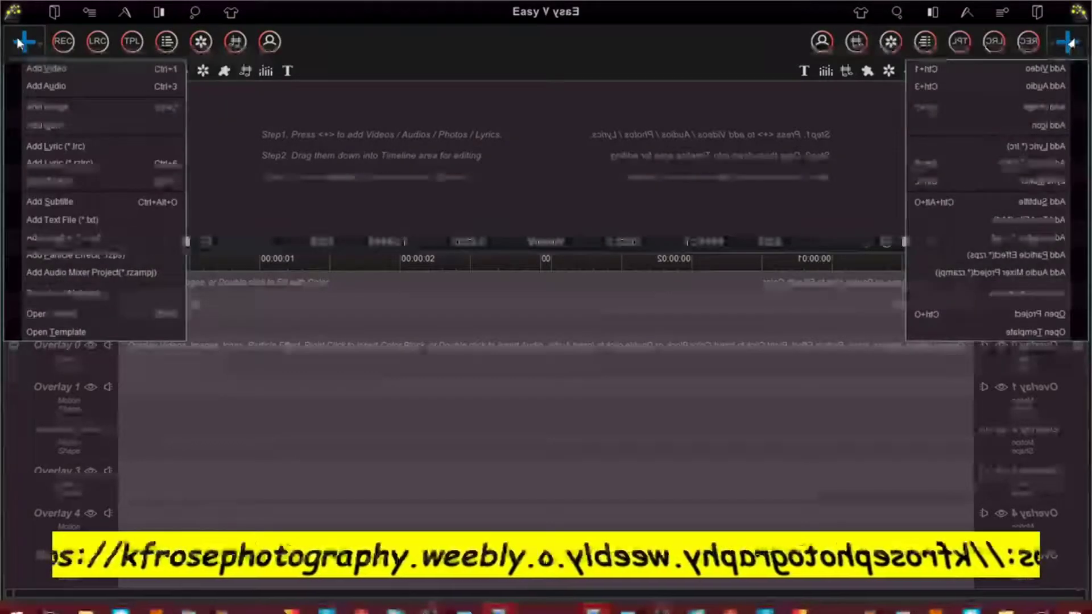
click(62, 70)
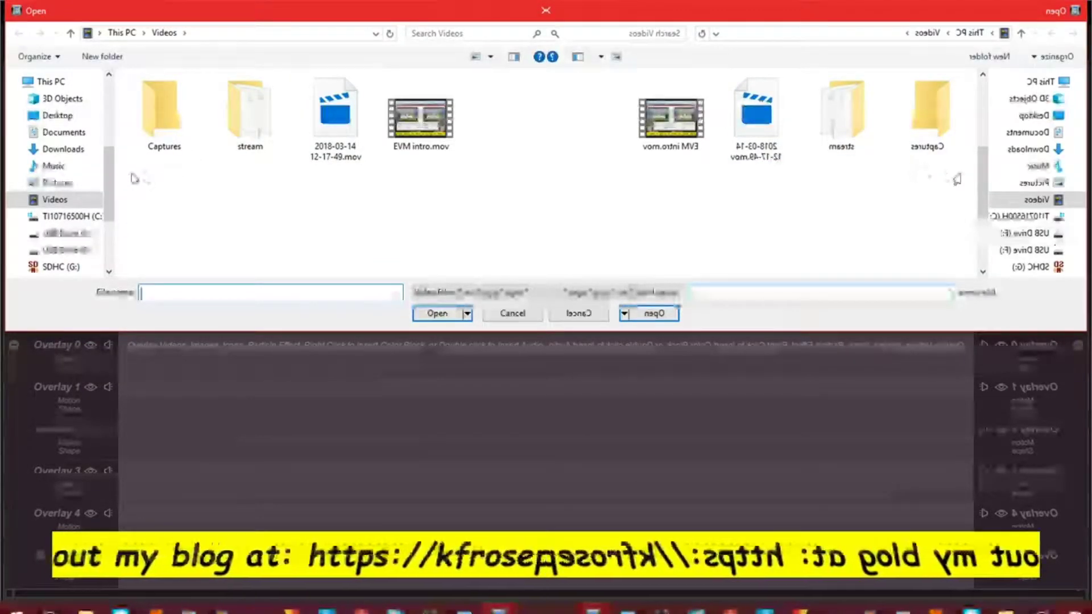
scroll(111, 180, down, 1)
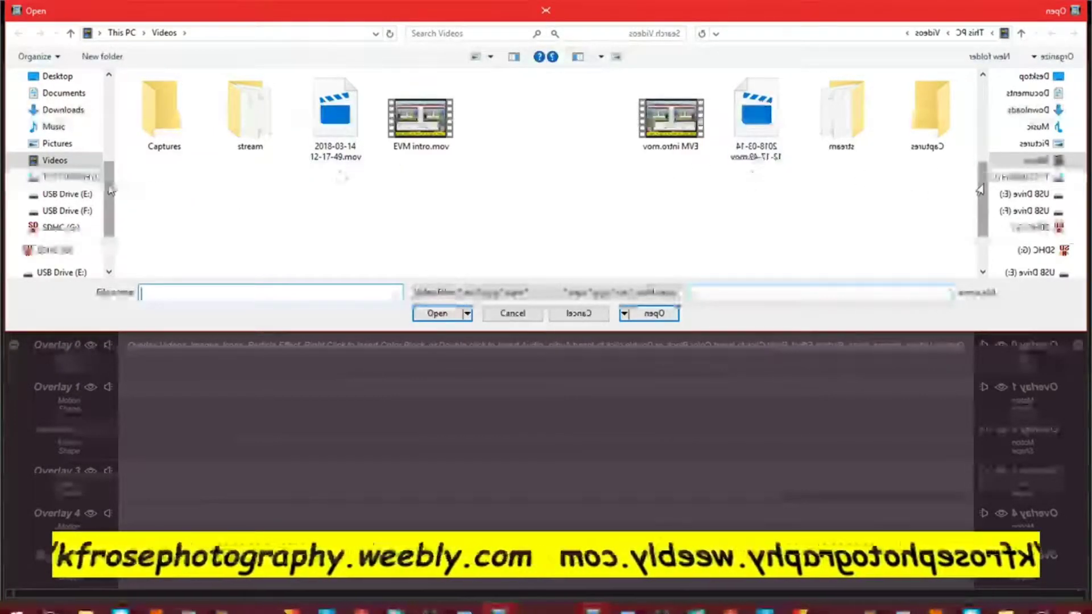
scroll(111, 191, down, 2)
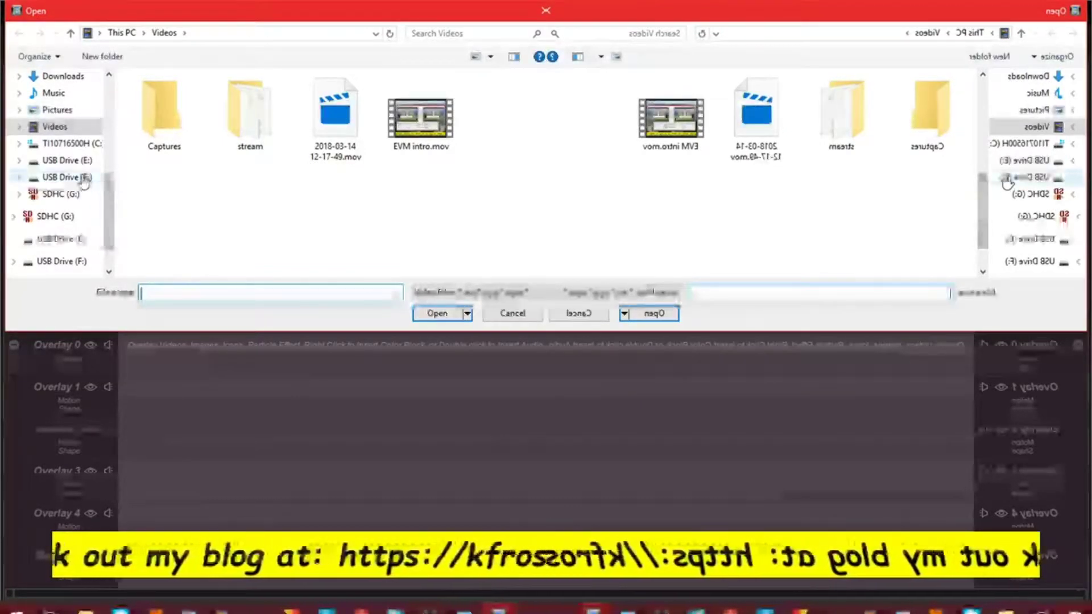
click(83, 179)
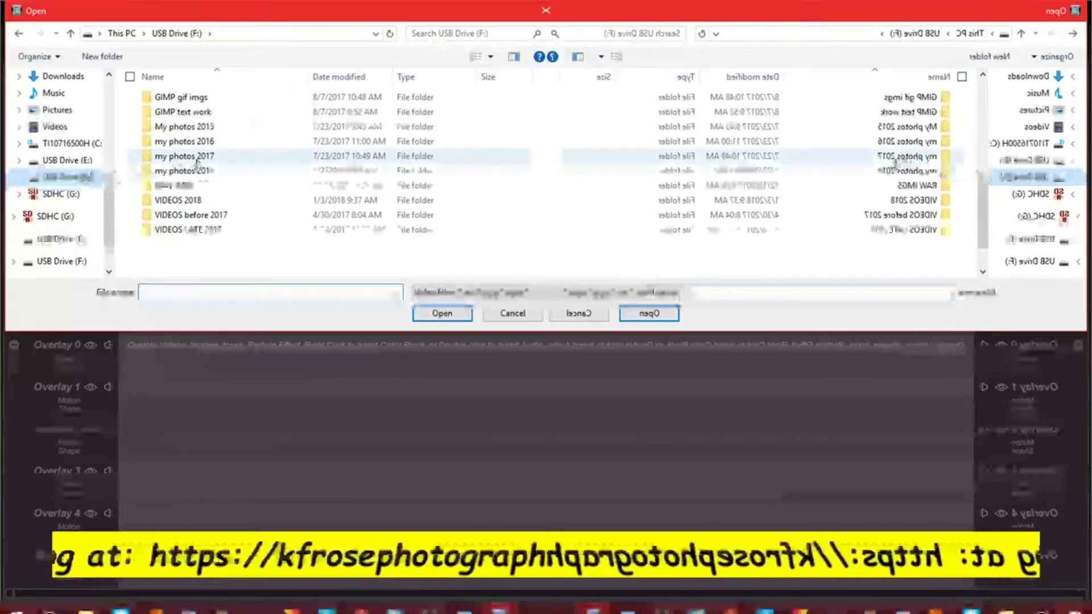
click(194, 202)
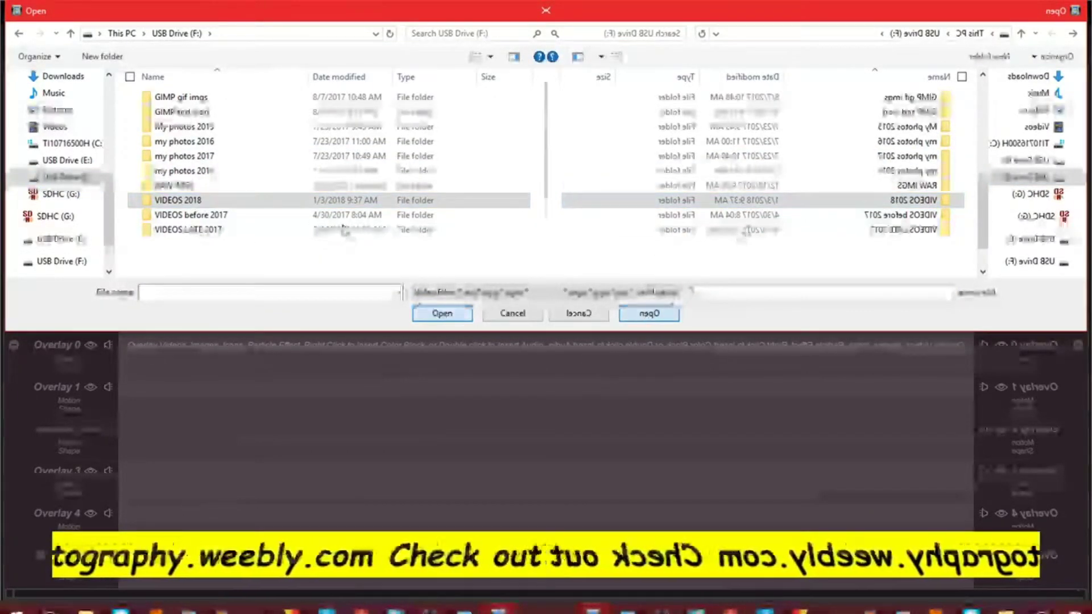
key(Return)
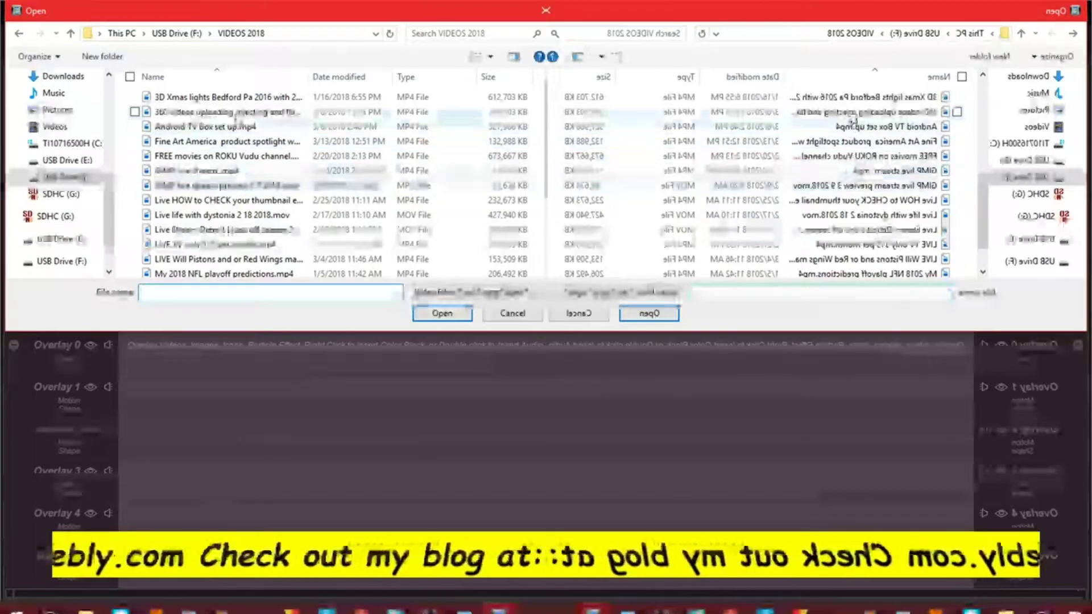
click(248, 99)
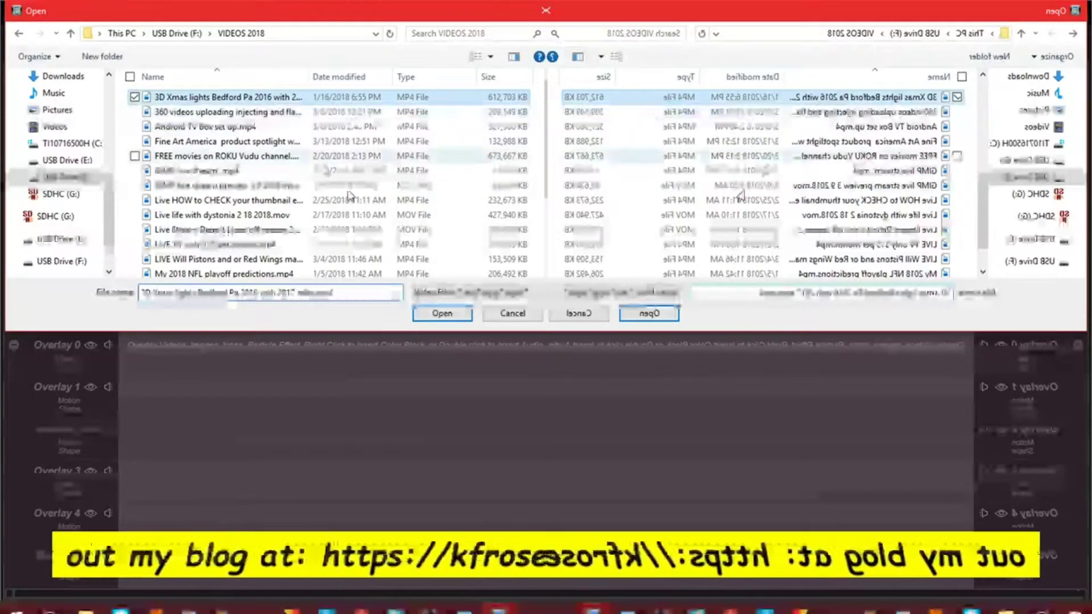
click(441, 313)
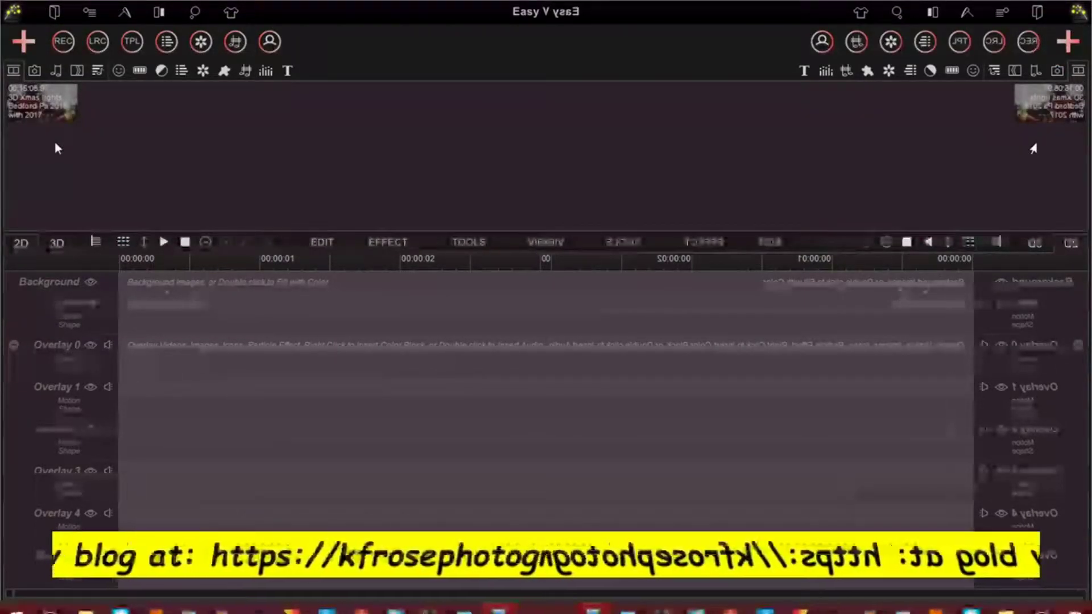
Import the GIMP live stream MP4 video from the VIDEOS 2018 folder as a second clip
click(29, 44)
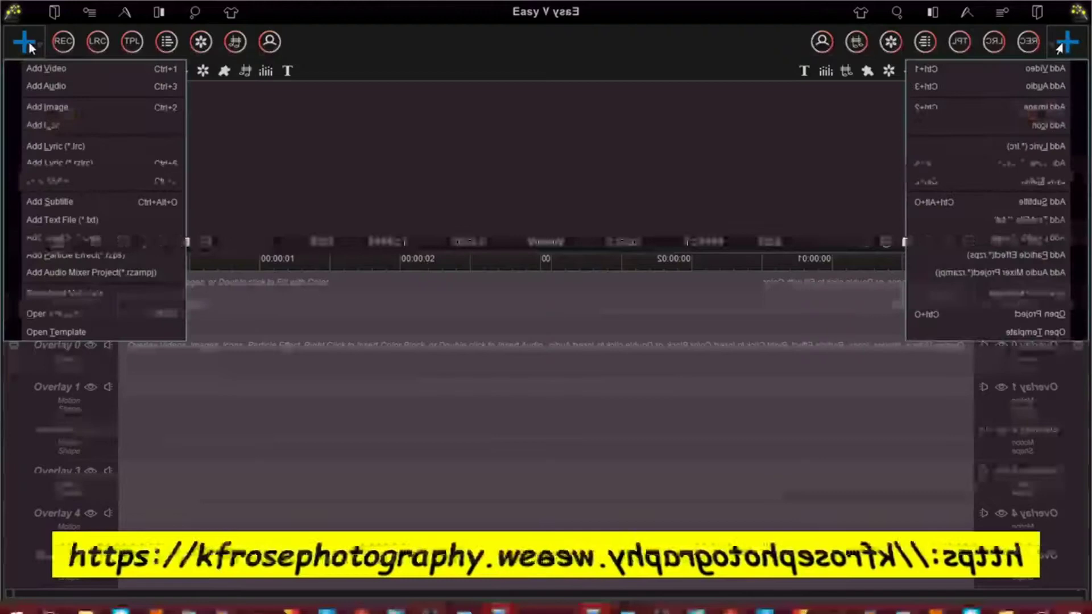
click(58, 66)
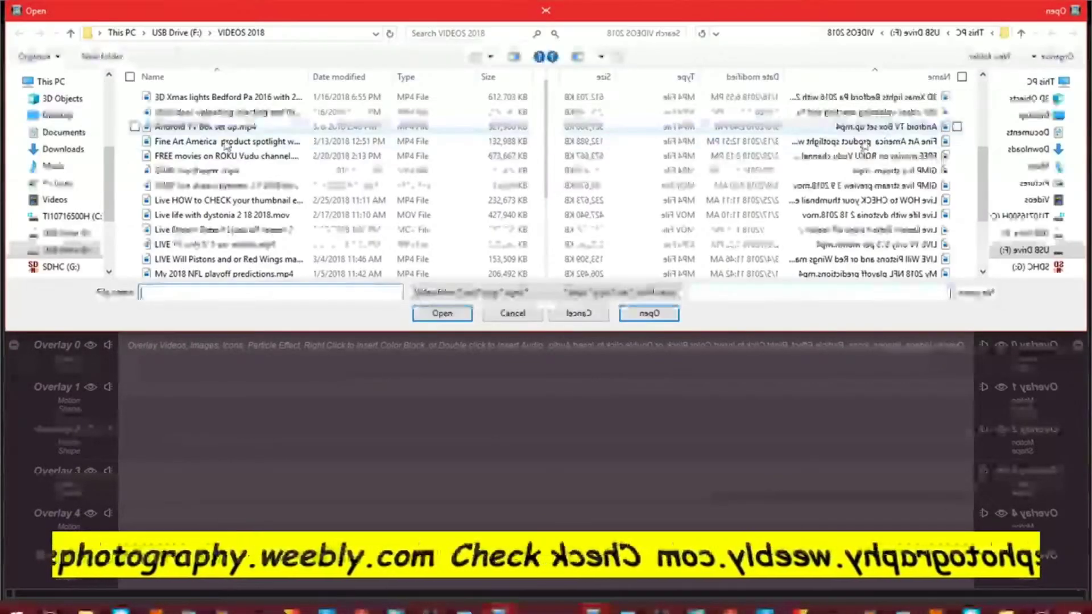
click(194, 170)
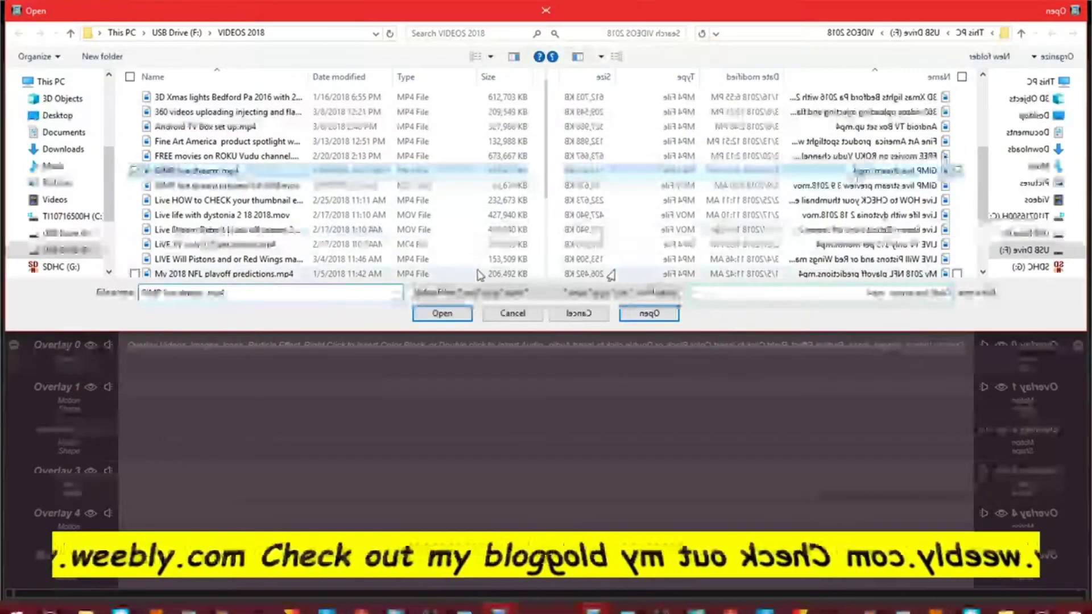
click(442, 313)
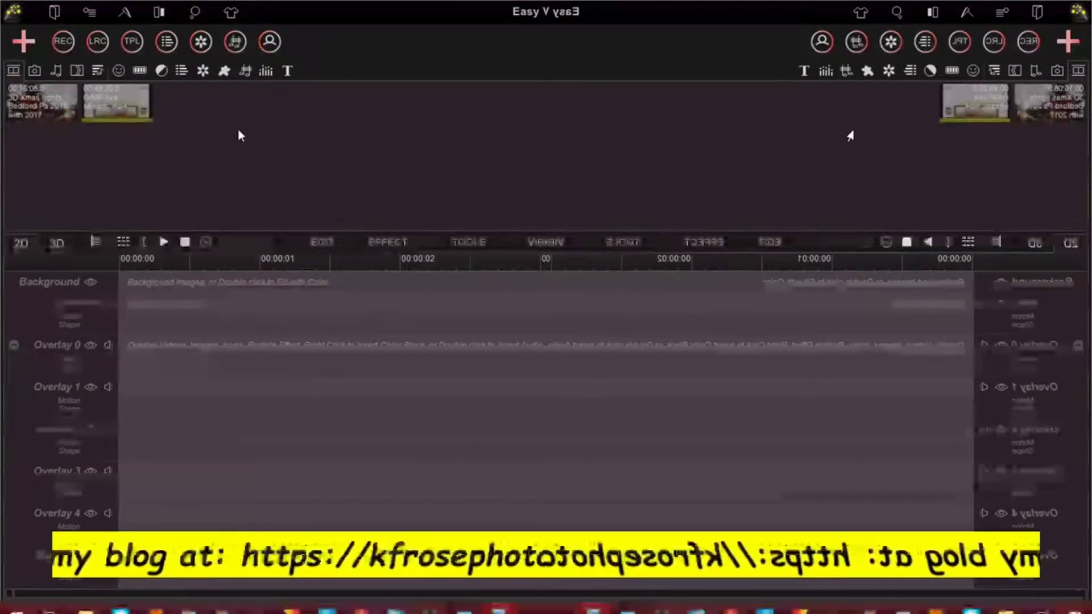
View the image library and the list of media types that can be added to the project
click(39, 73)
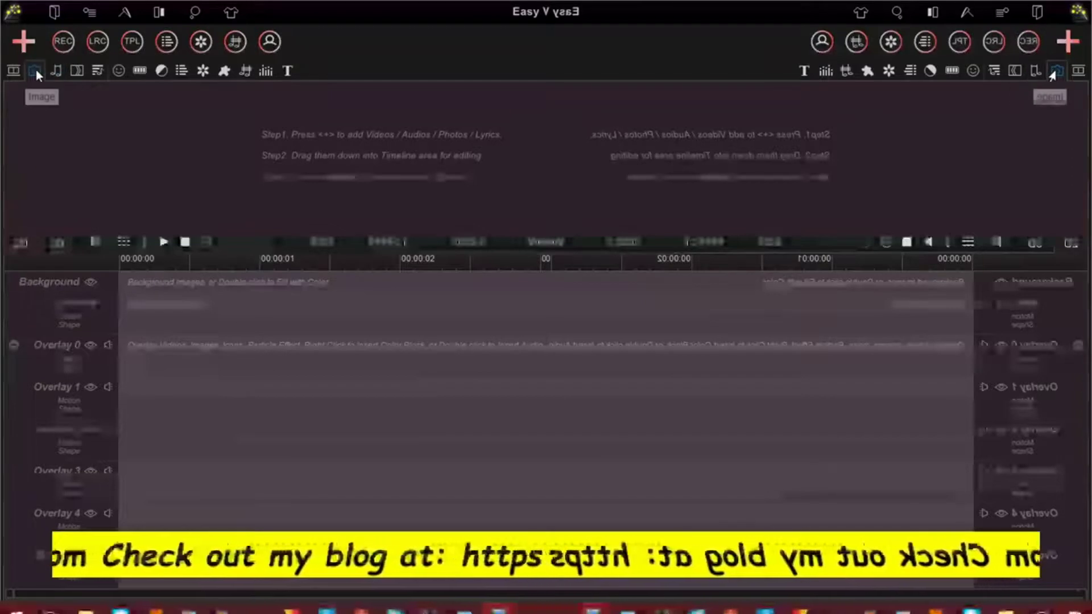
click(21, 42)
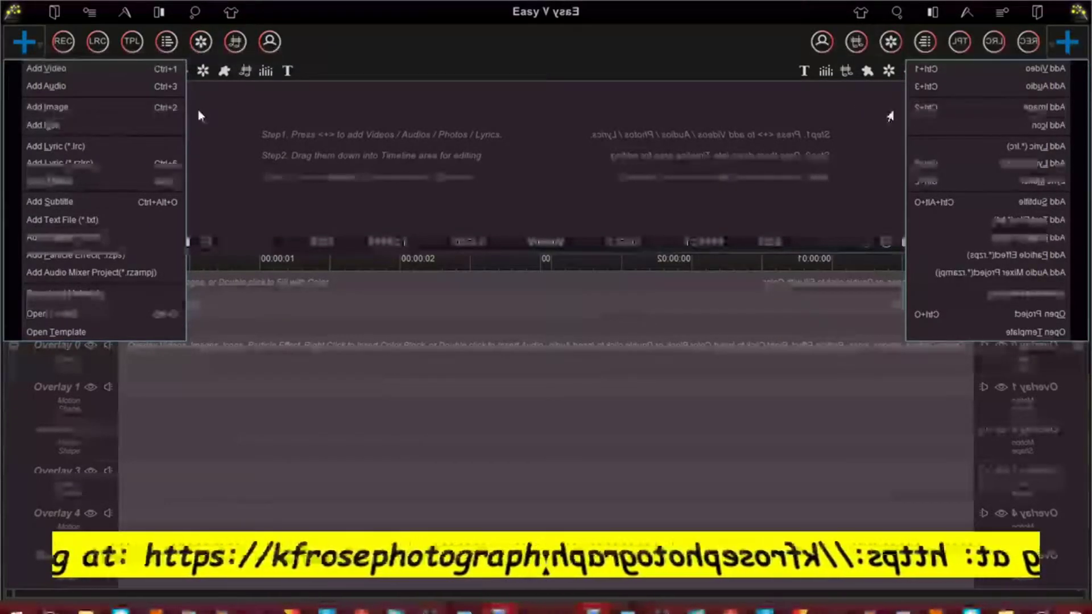
click(227, 122)
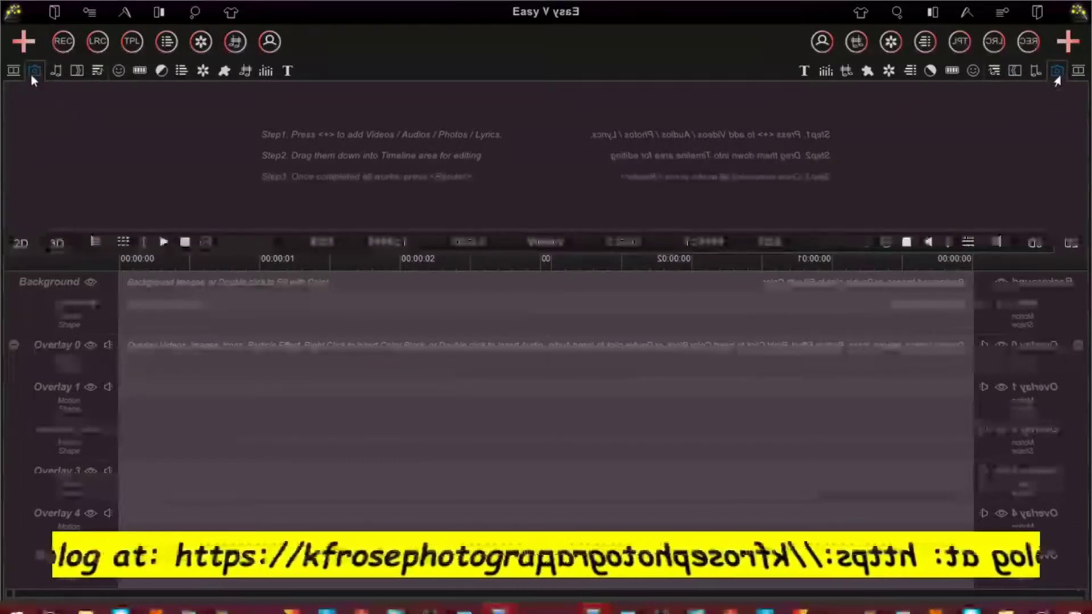
Add the 3D Xmas lights clip from the video library to the Video Line of the timeline
click(11, 73)
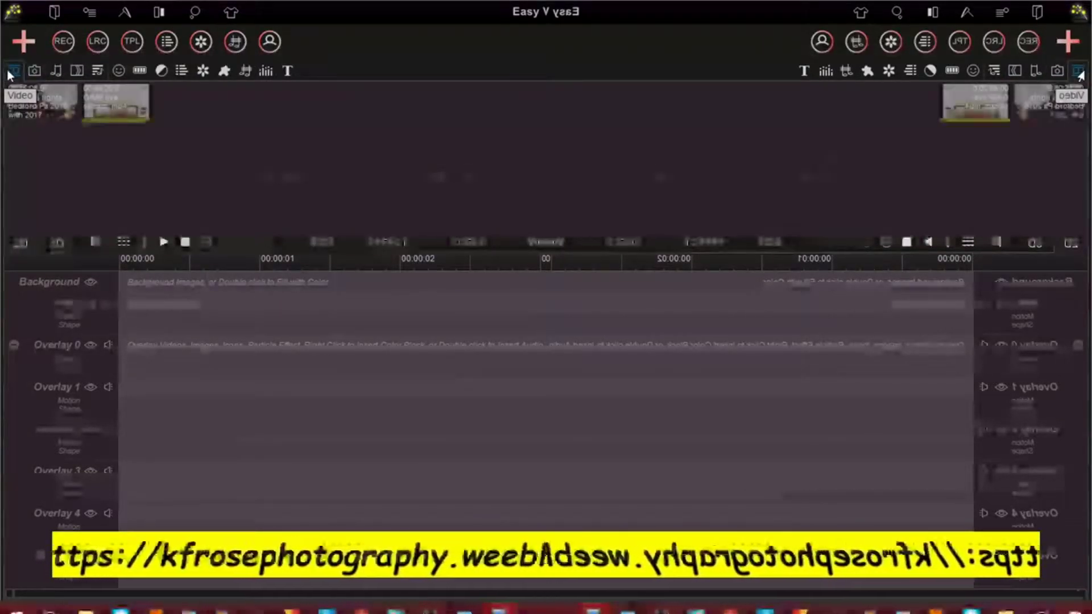
right_click(50, 98)
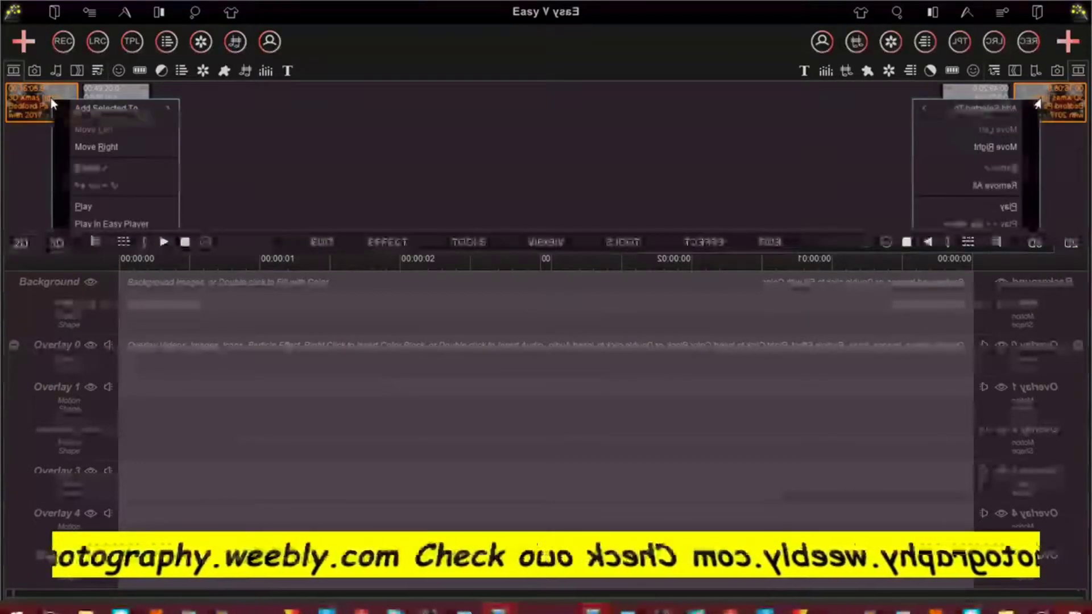
mouse_move(64, 108)
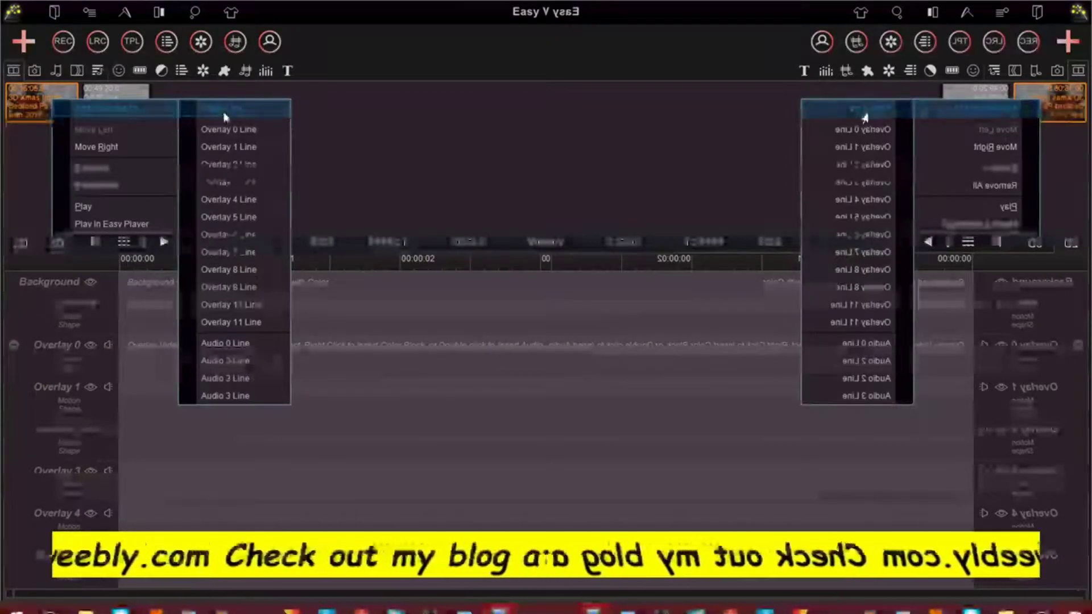
click(229, 109)
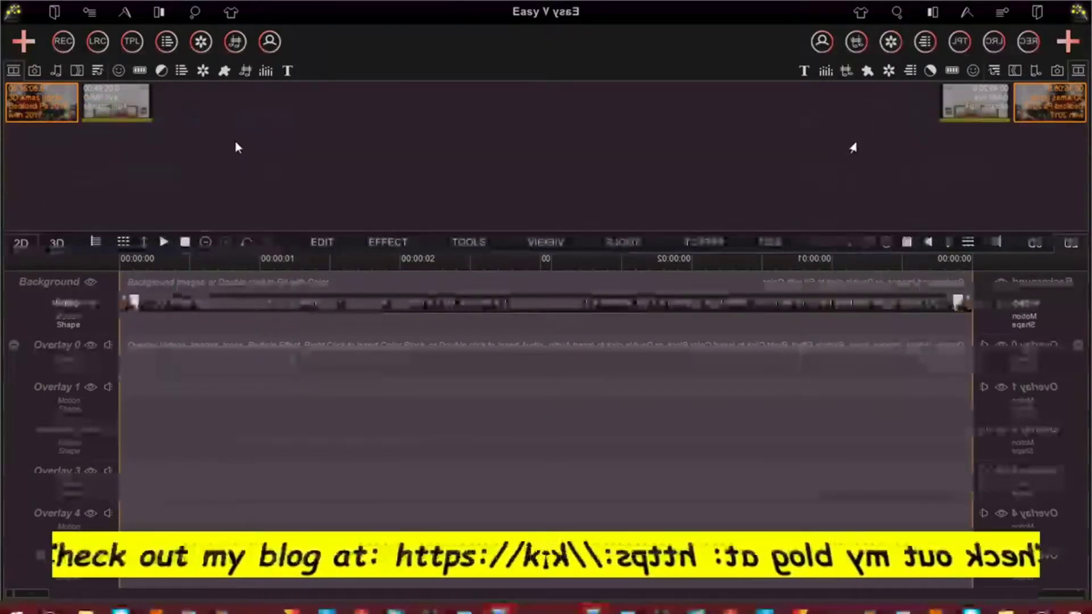
Add the GIMP live stream clip to the Video Line after the first clip and return to the timeline's start
click(112, 108)
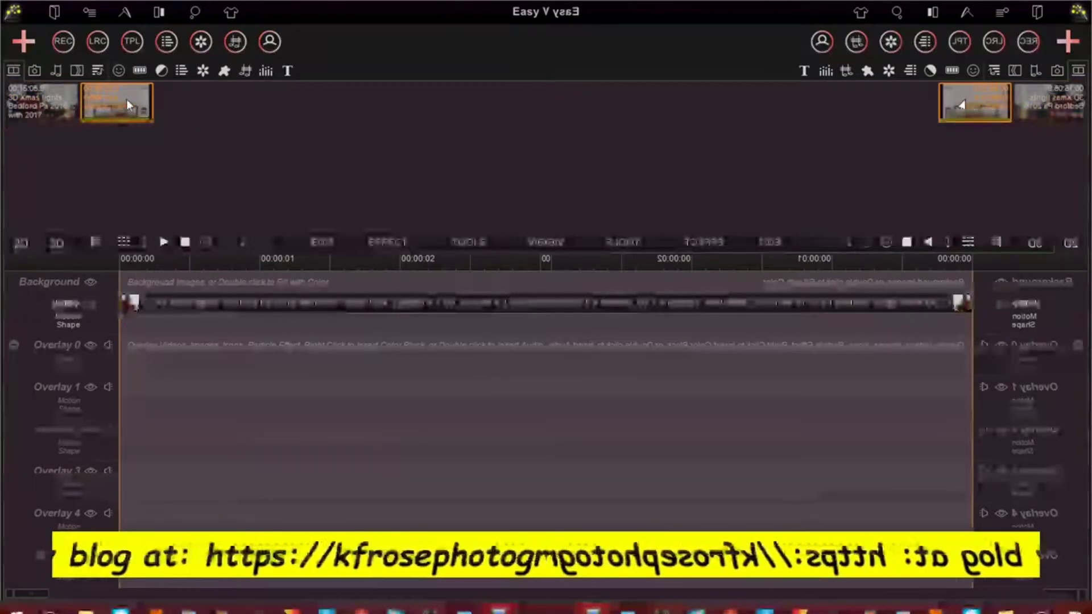
right_click(126, 99)
mouse_move(176, 108)
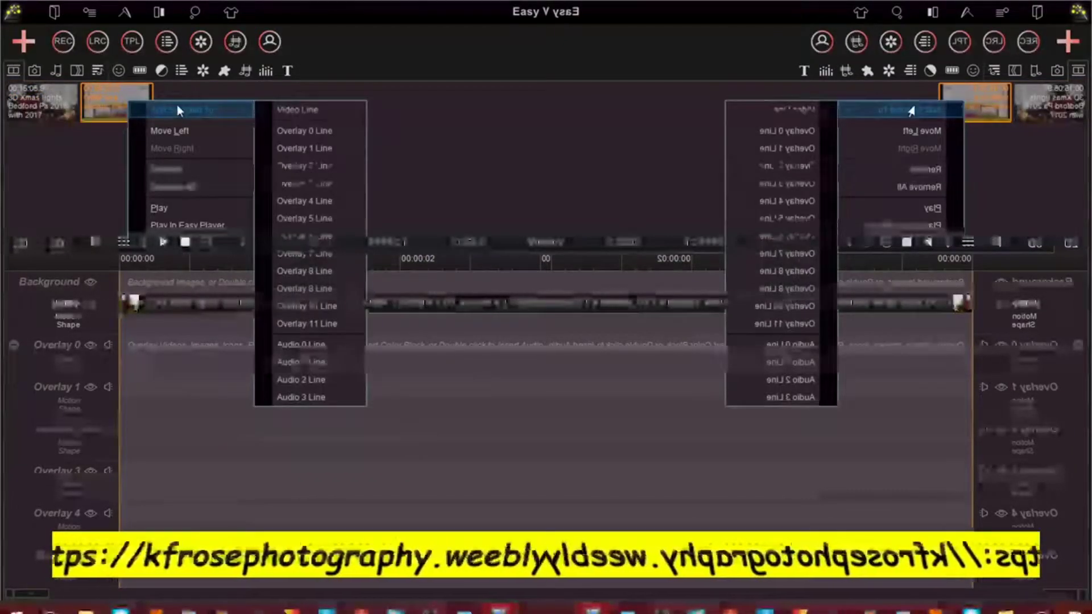
click(285, 110)
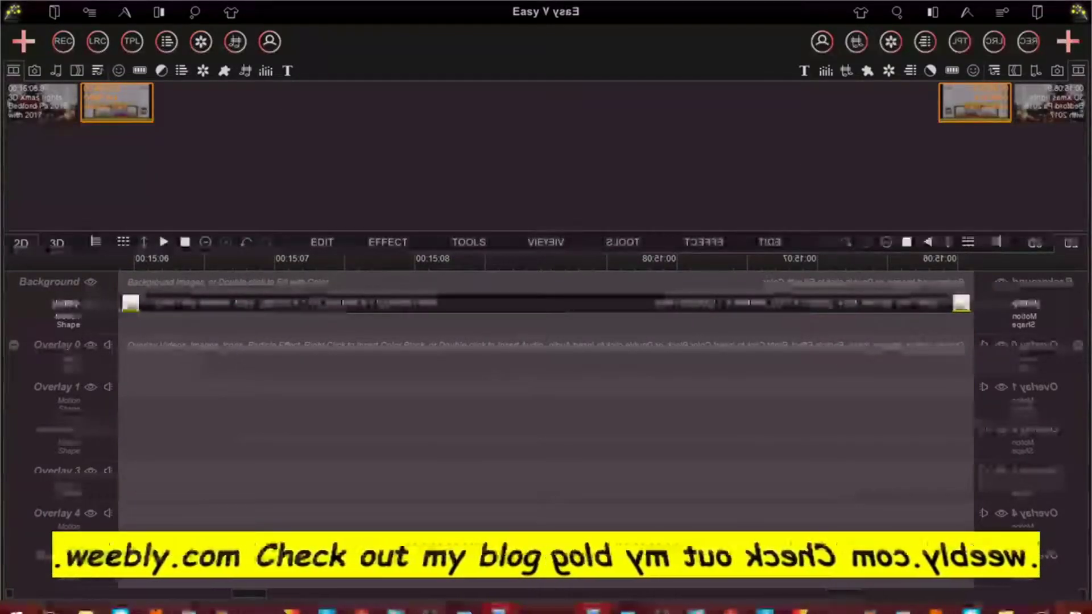
drag(246, 594, 31, 594)
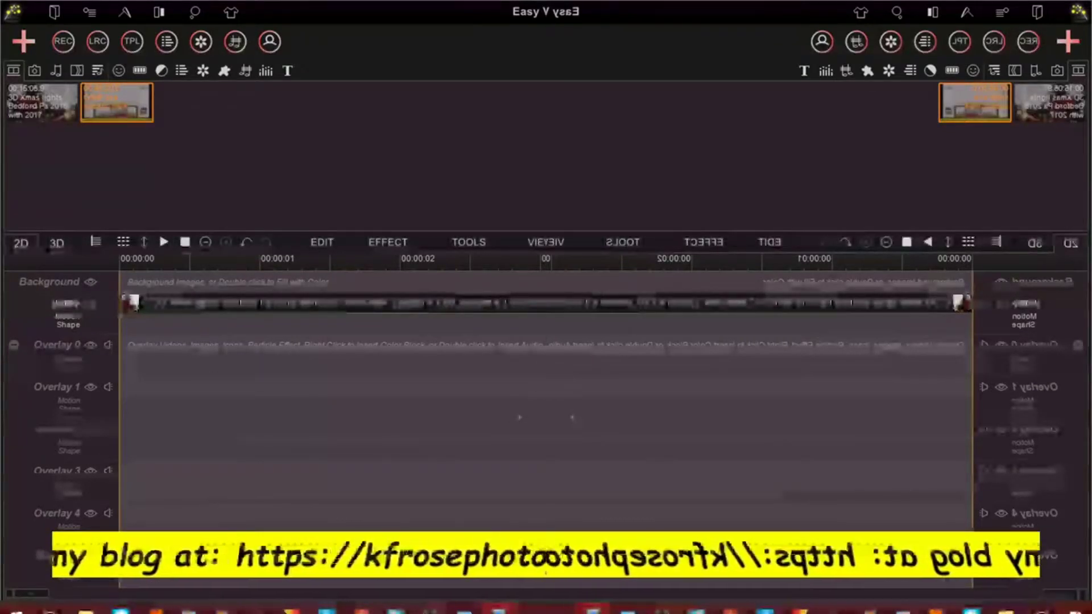
Lengthen the transition between the two clips on the Video Line by setting a longer transition duration
click(519, 303)
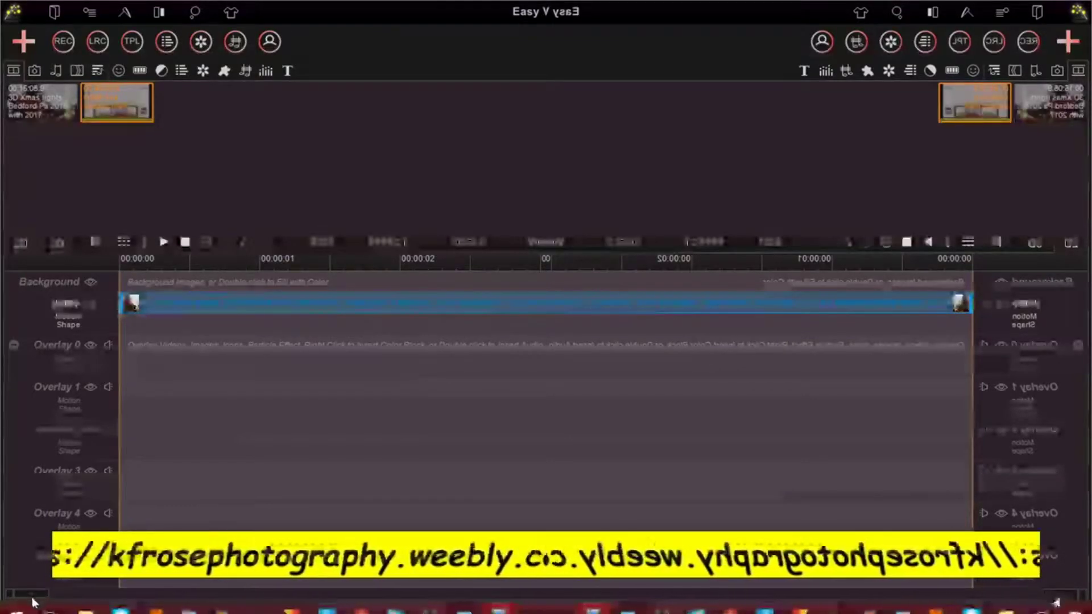
click(54, 592)
drag(54, 593, 264, 587)
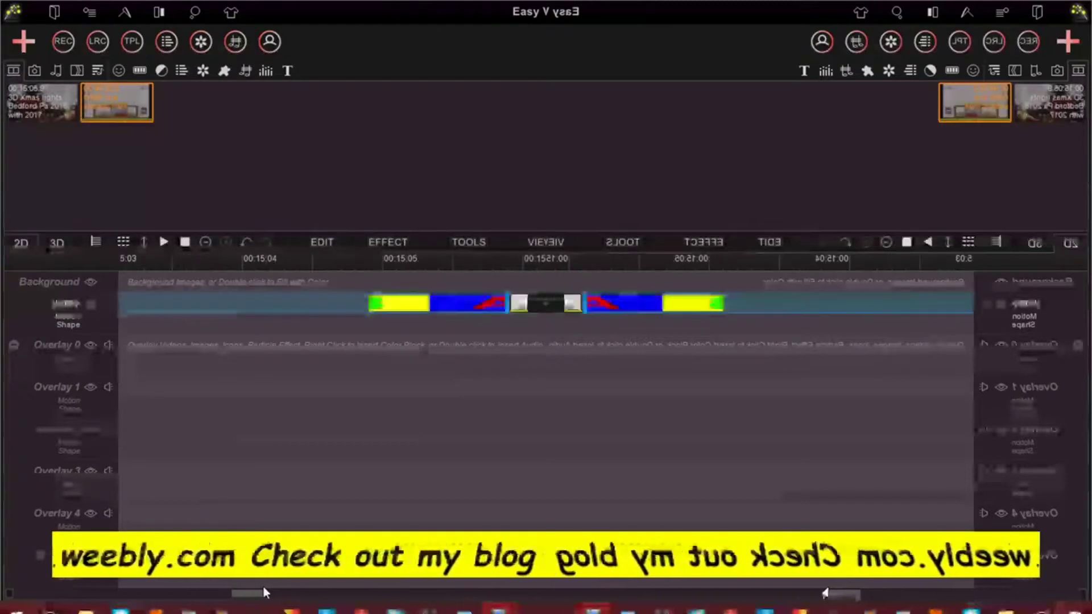
click(465, 308)
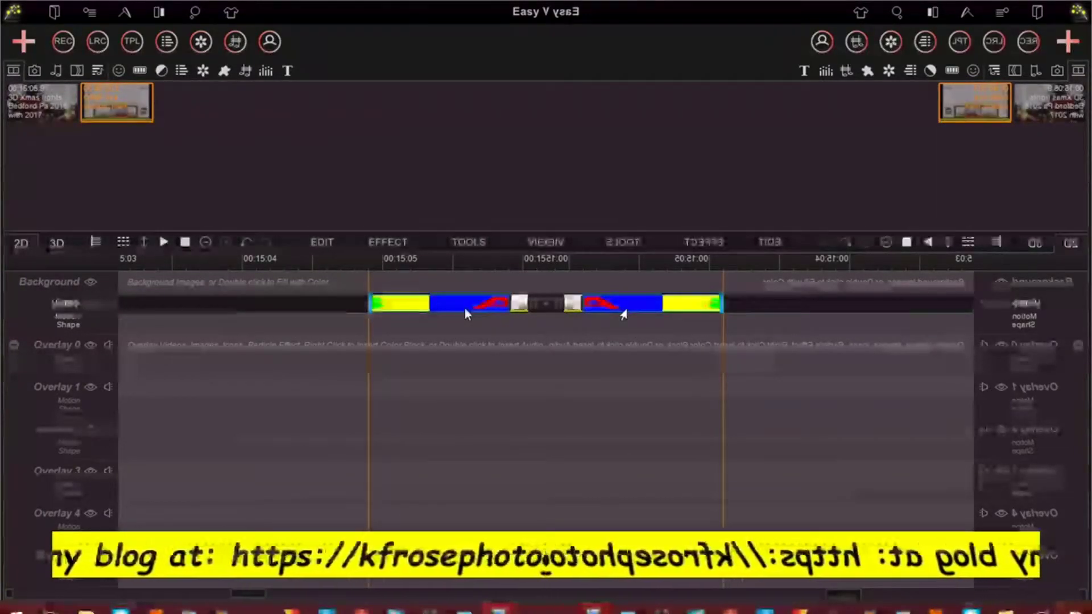
right_click(465, 308)
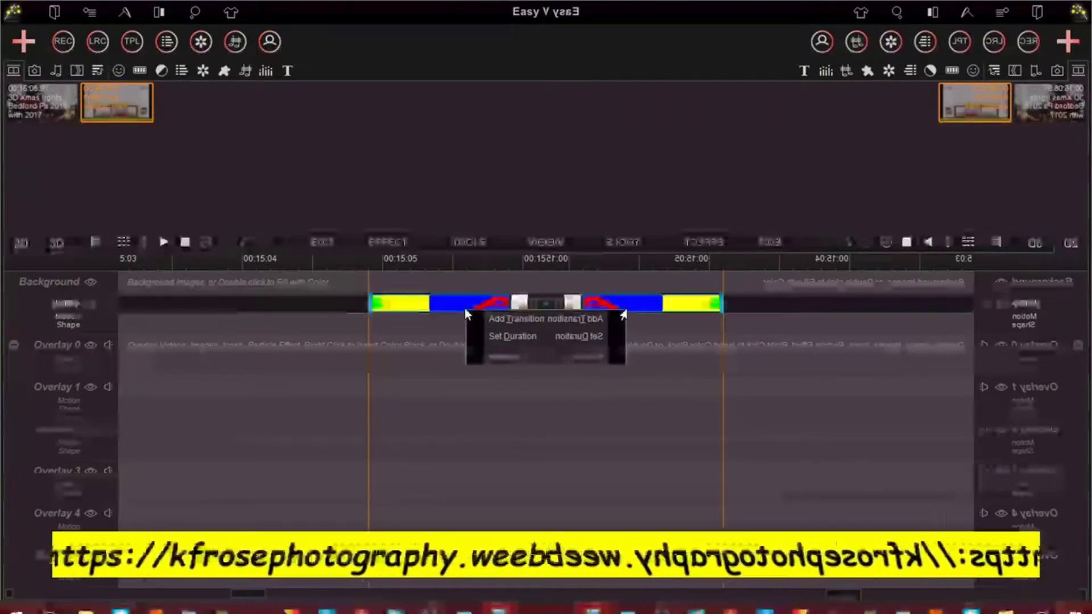
click(506, 335)
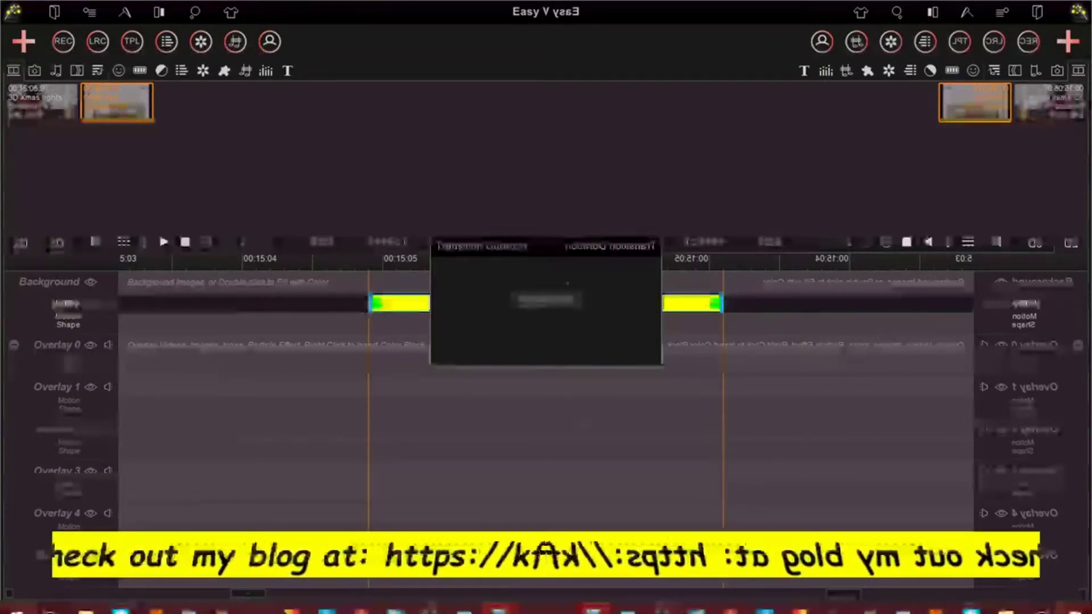
key(Return)
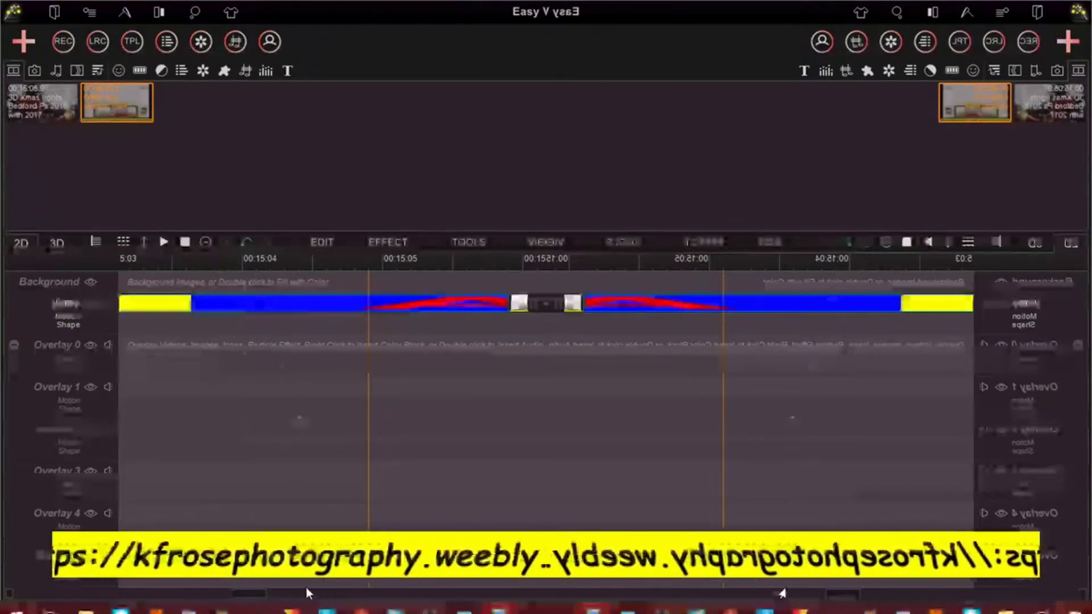
View the Color Adjustment settings of the 3D Xmas lights clip on the Video Line, leaving them unchanged
drag(255, 591, 398, 580)
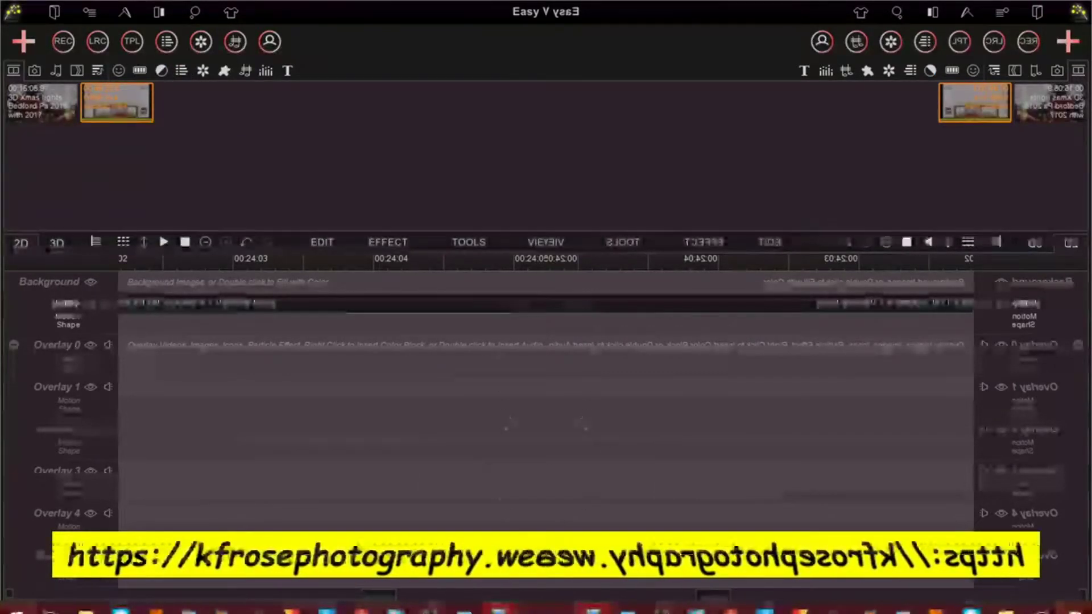
drag(381, 596, 3, 573)
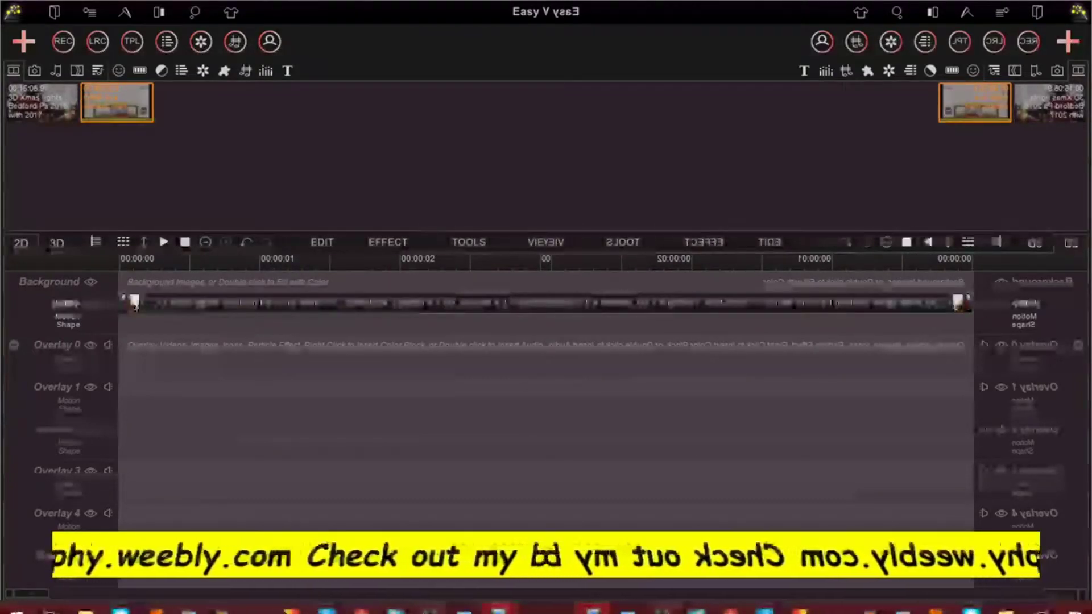
click(398, 303)
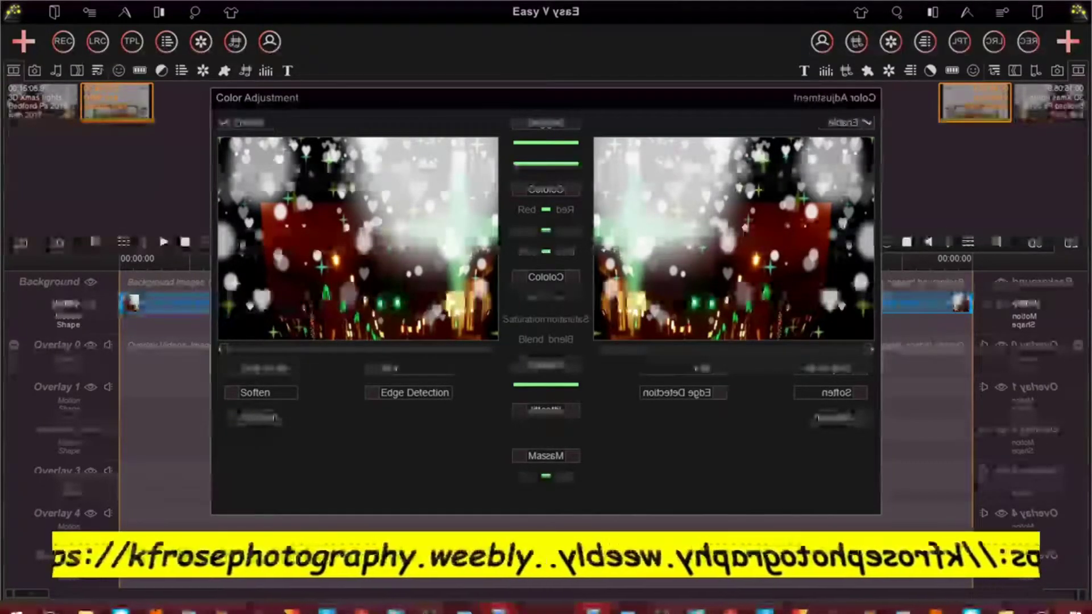
key(Escape)
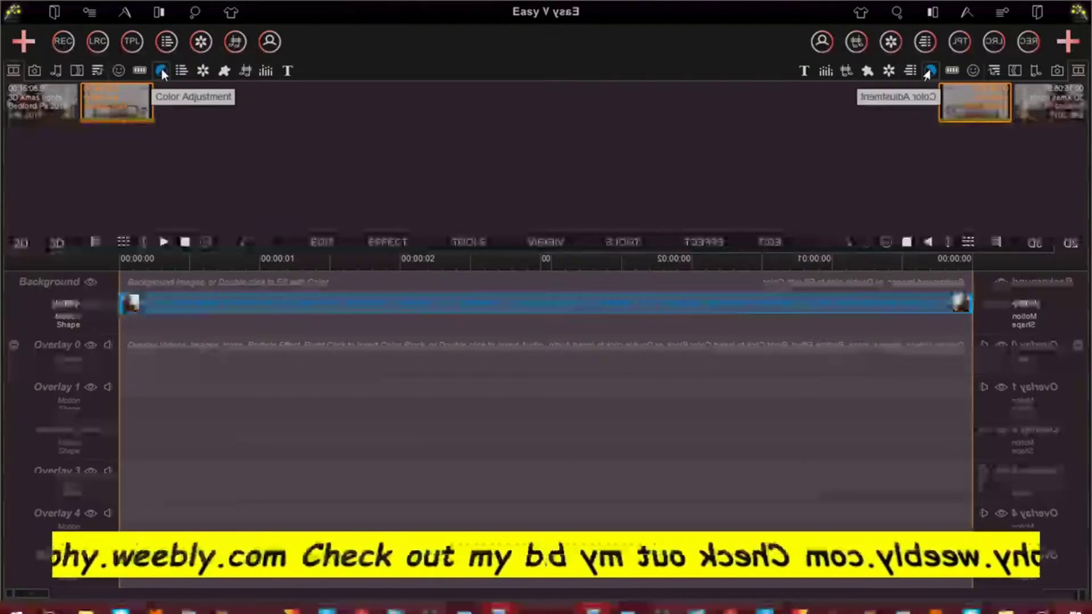
Add the grinning smiley from the icon library to the Overlay 0 Line of the timeline
click(118, 70)
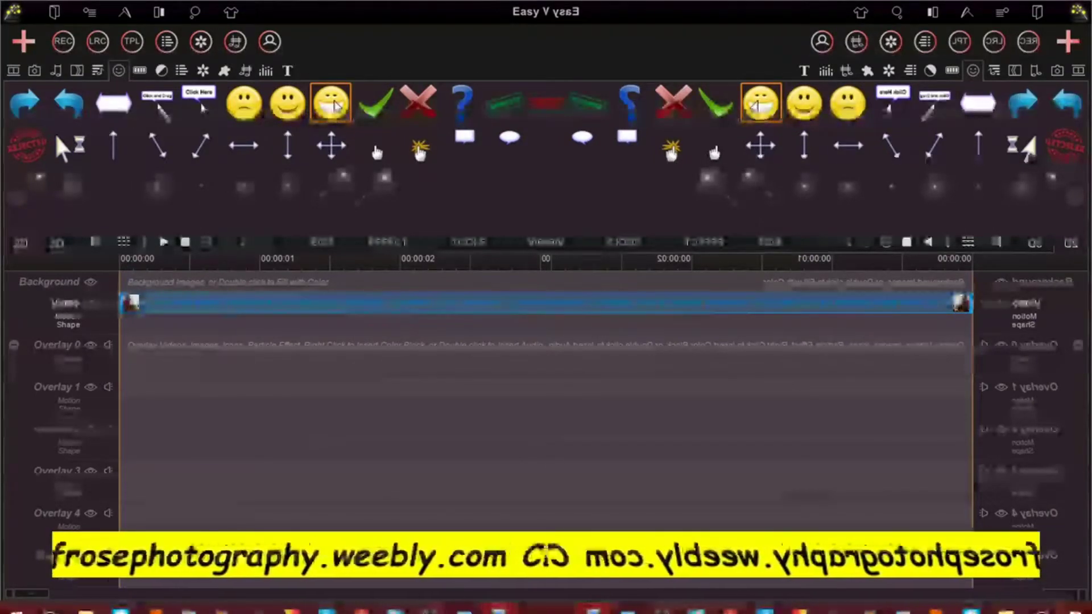
right_click(336, 106)
mouse_move(386, 112)
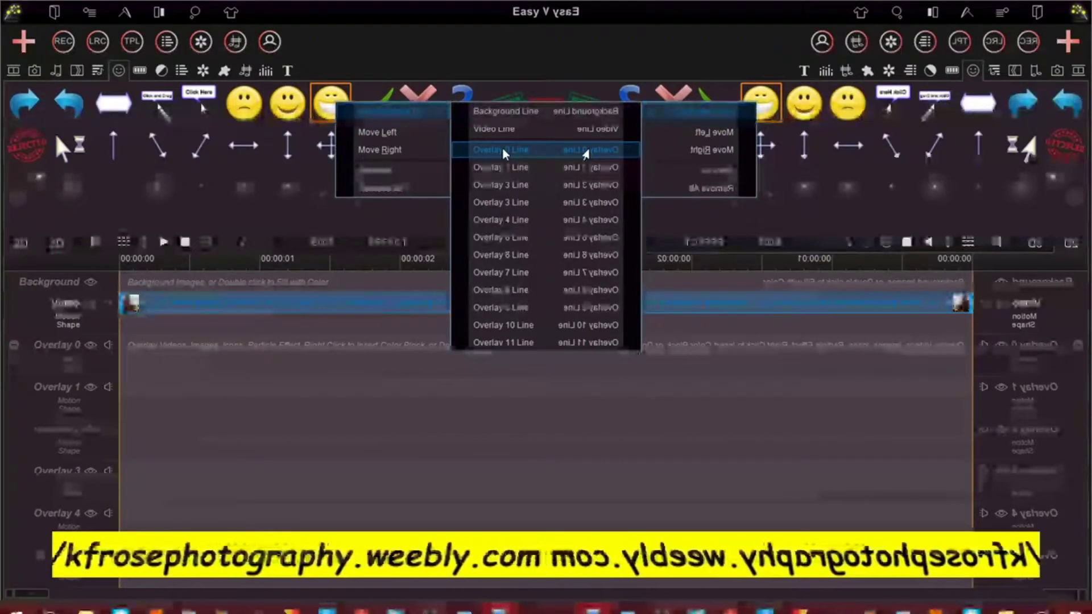
click(503, 151)
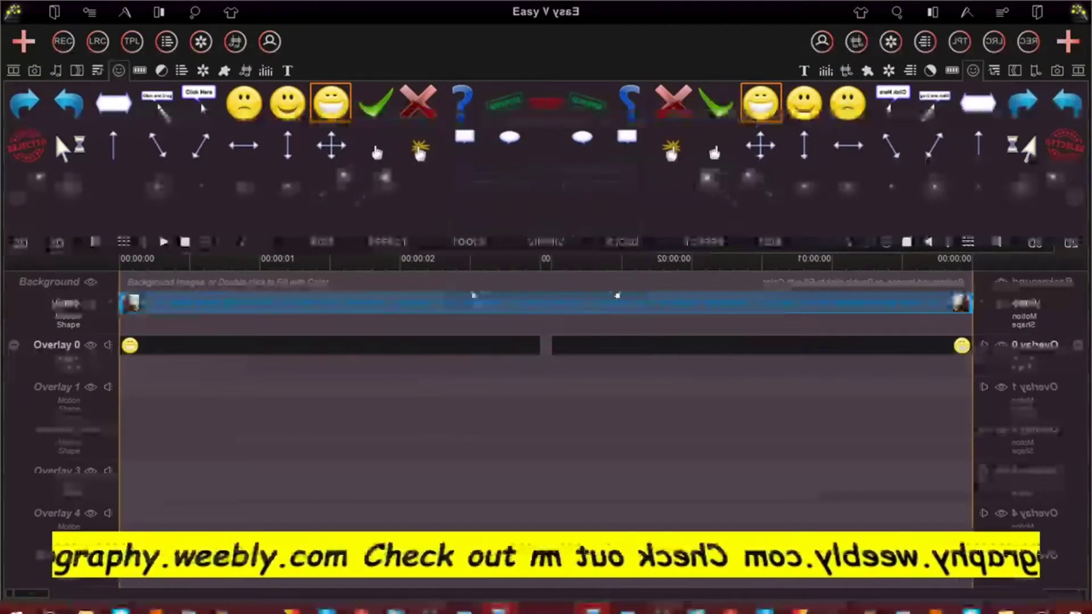
Move the grinning smiley on Overlay 0 so that it starts at about 00:02:15 on the timeline
right_click(454, 347)
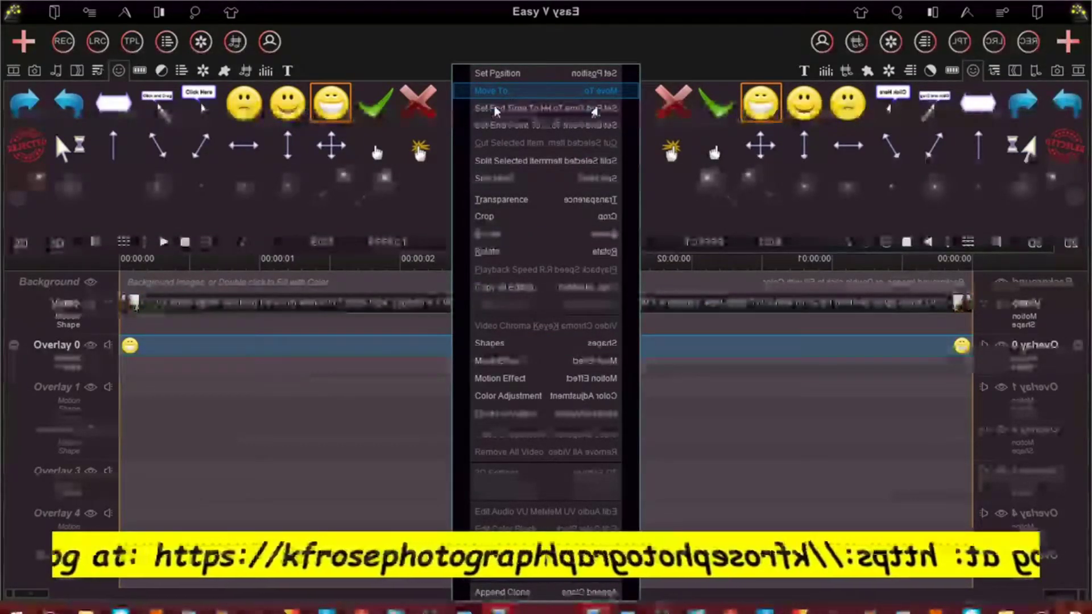
click(358, 397)
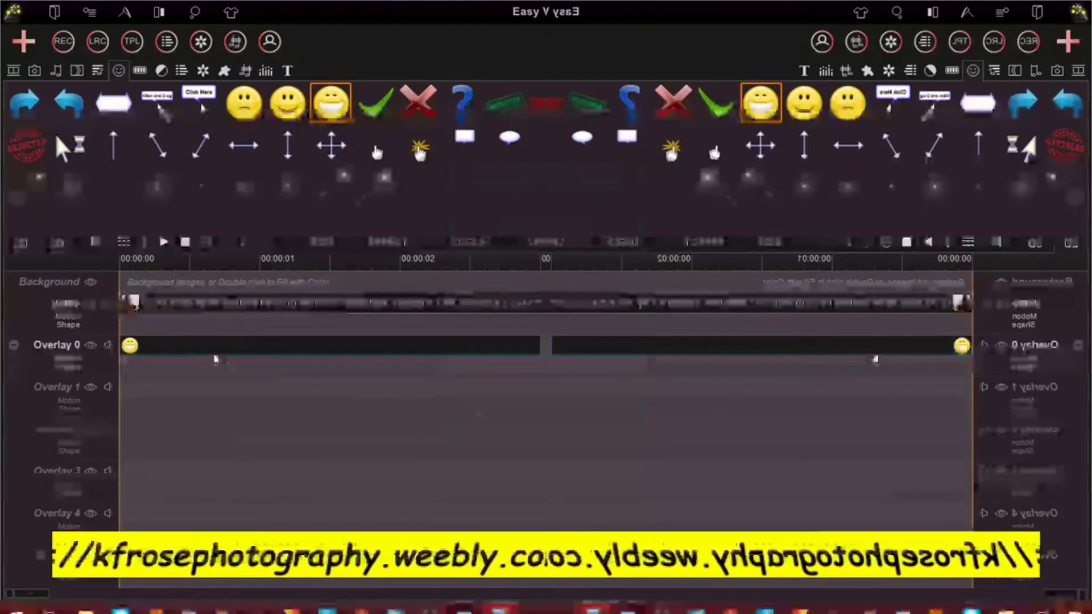
click(221, 352)
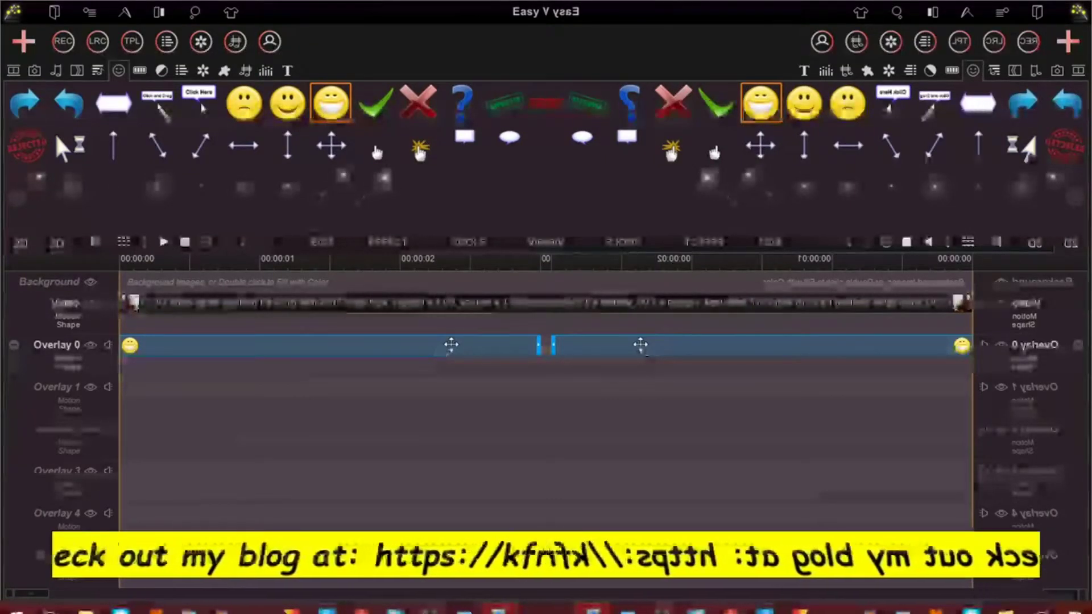
right_click(452, 345)
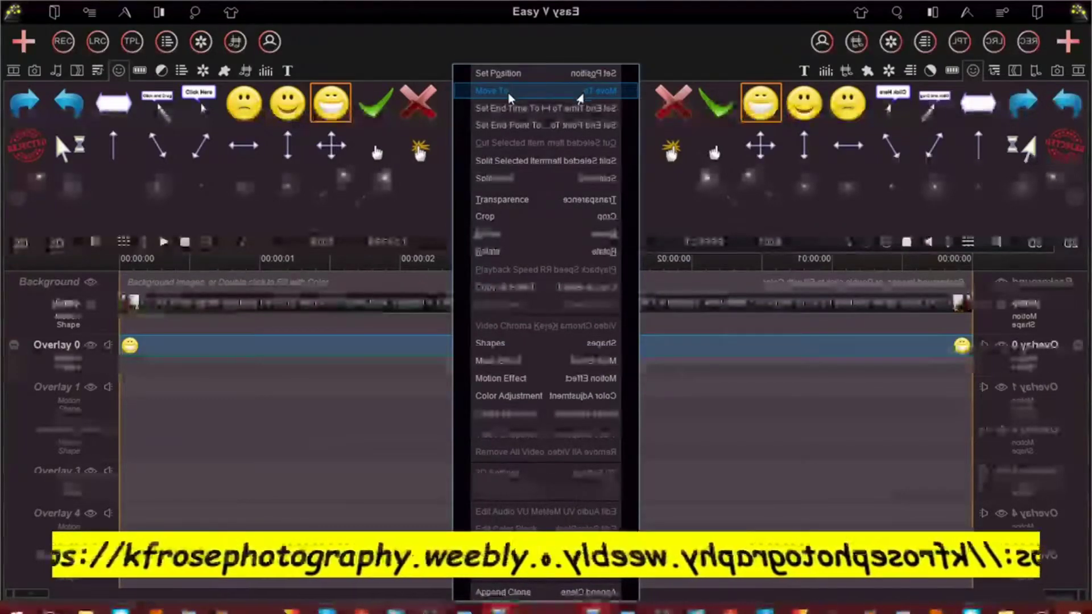
click(509, 93)
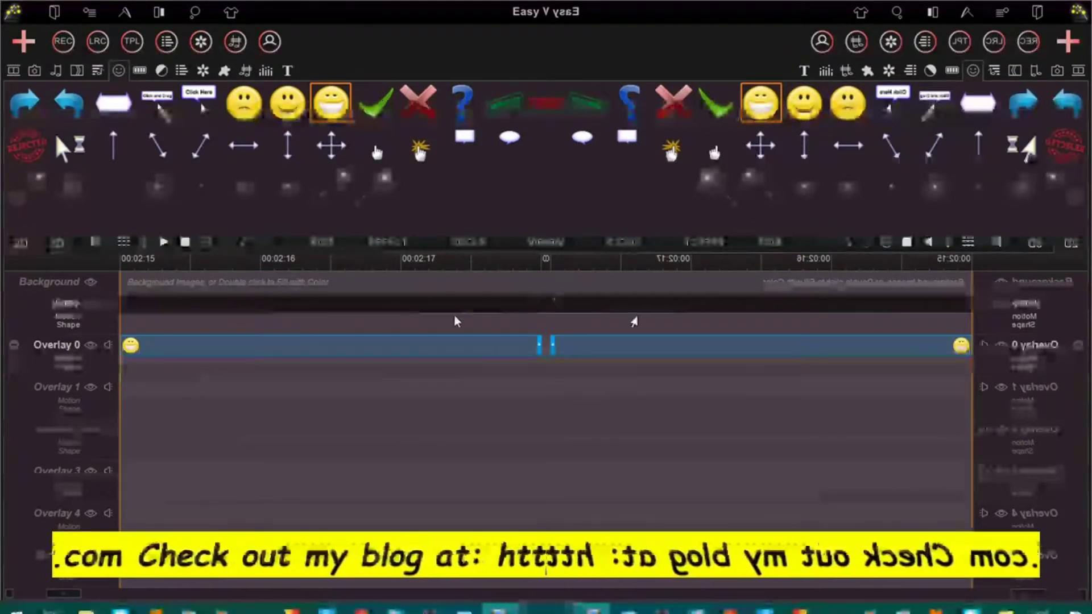
Set the transparency of the grinning smiley on Overlay 0 to 40%
right_click(496, 349)
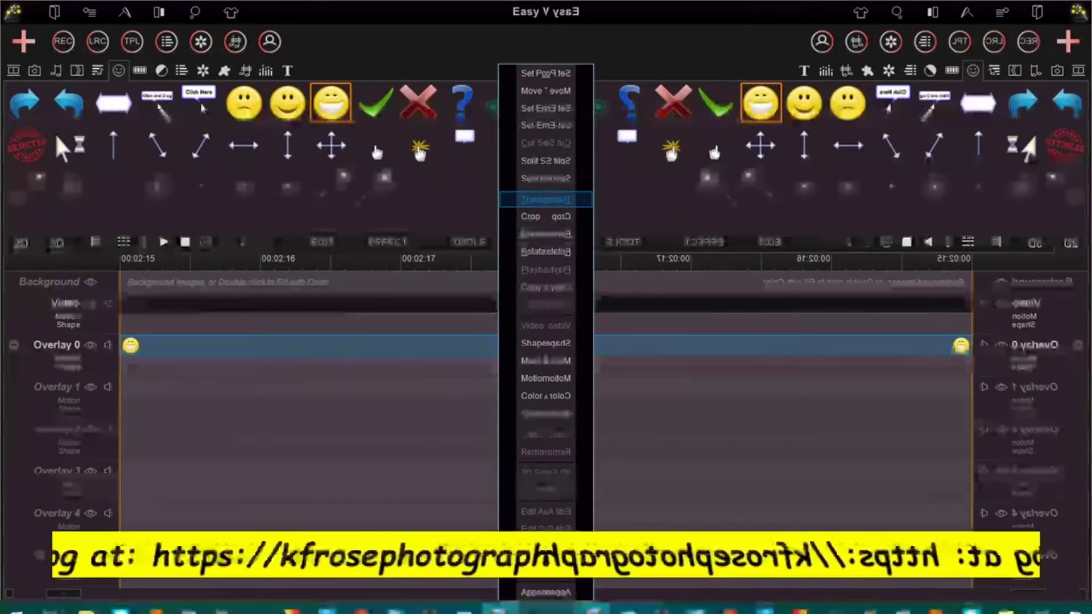
key(Return)
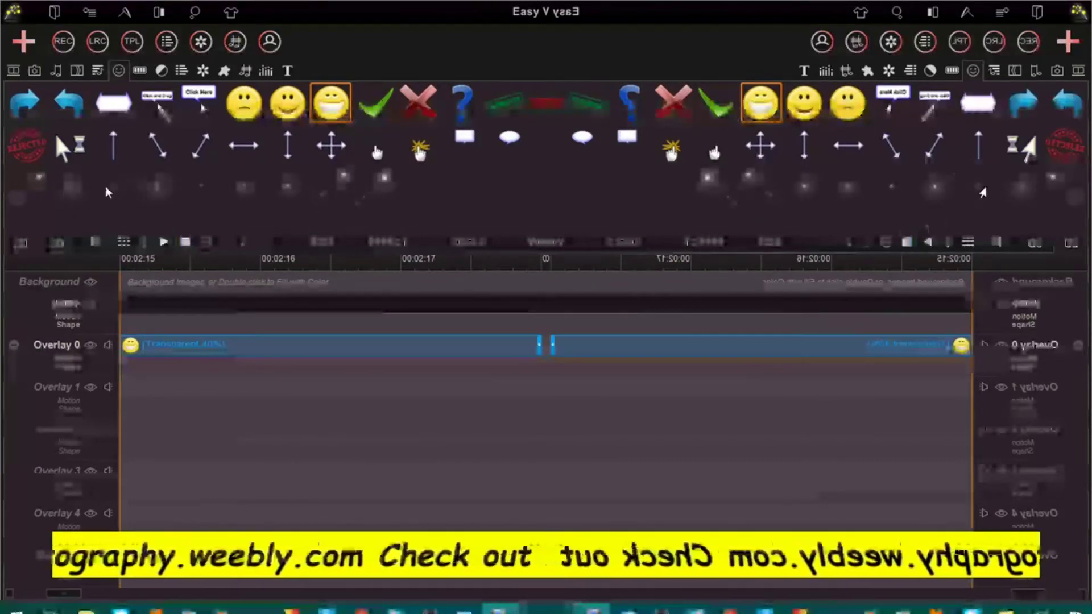
click(60, 246)
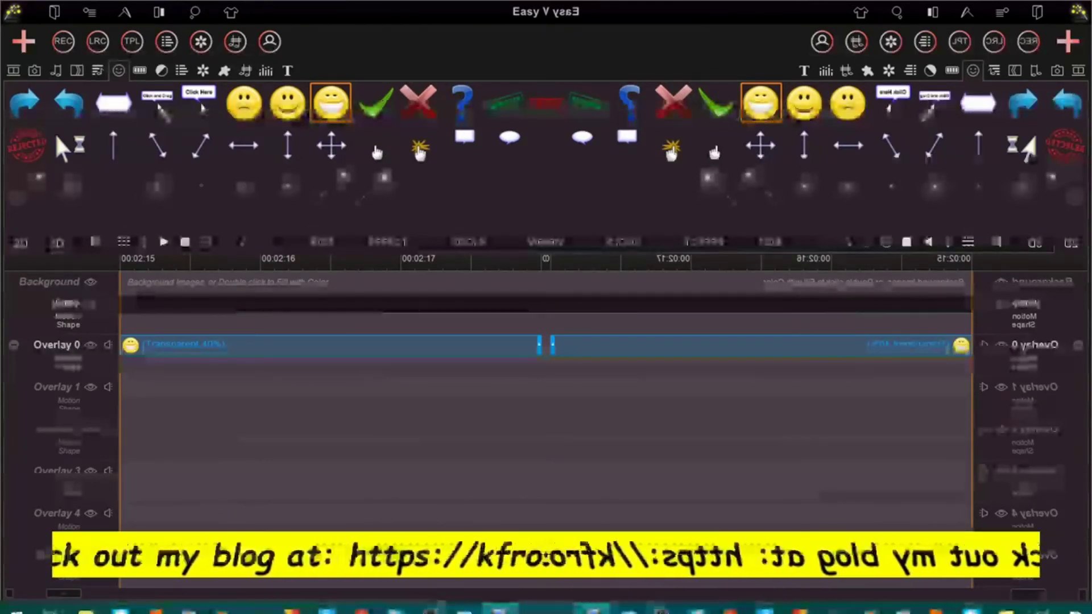
mouse_move(466, 607)
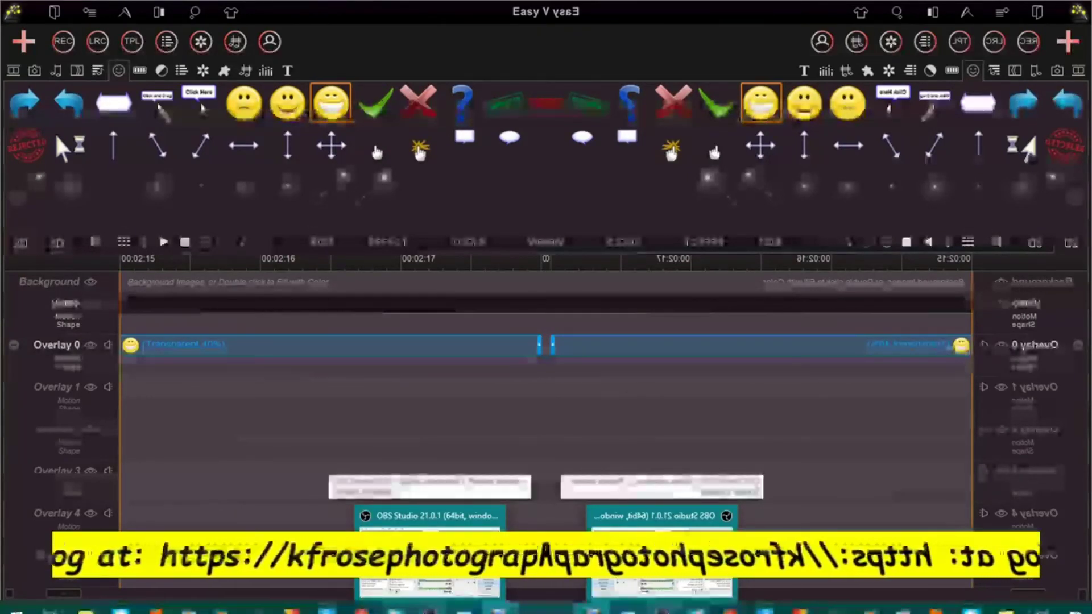